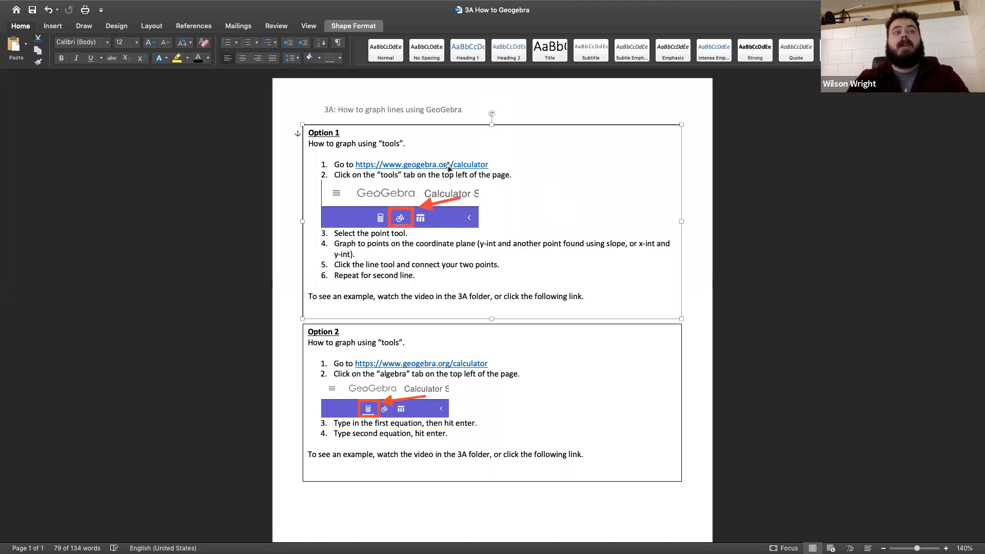
Step: Switch to the browser and open geogebra.org/calculator
key(ctrl+Left)
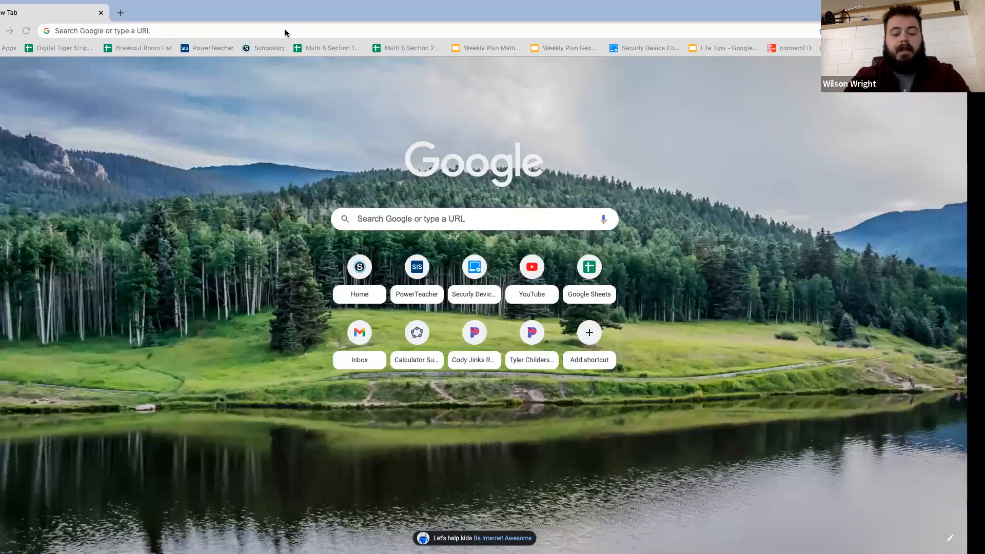
click(284, 29)
text(geogebra.org/calculator)
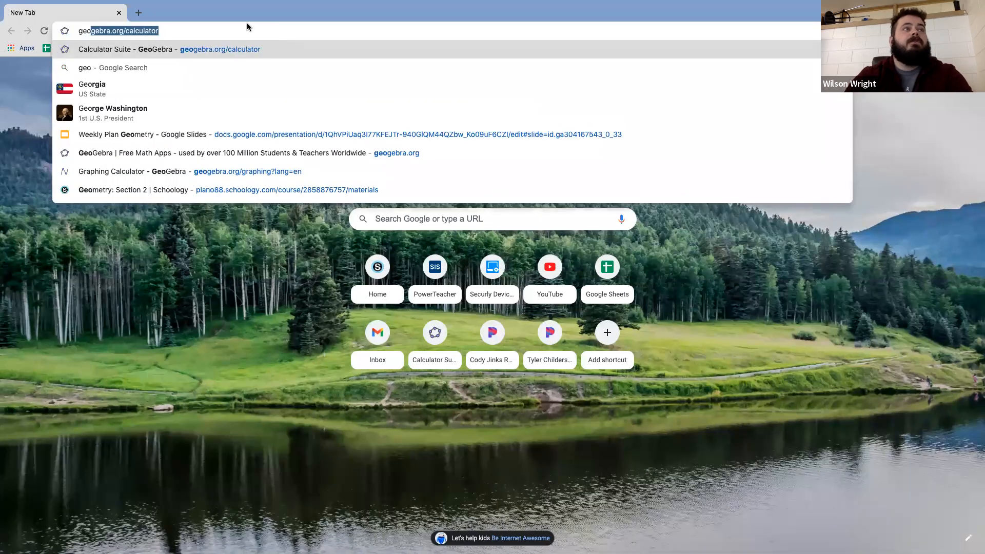
click(169, 49)
click(167, 31)
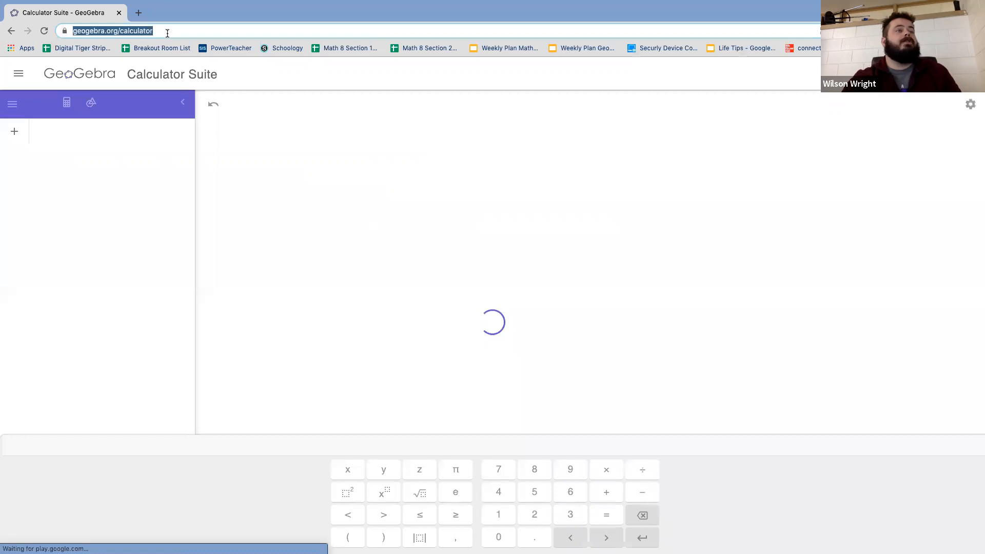
click(167, 32)
drag(203, 31, 159, 31)
key(BackSpace)
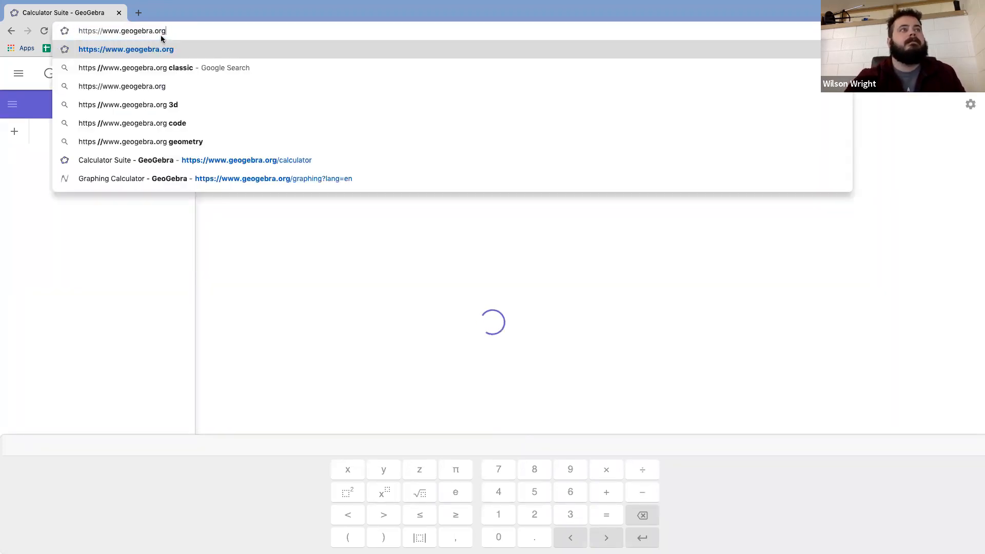
key(Return)
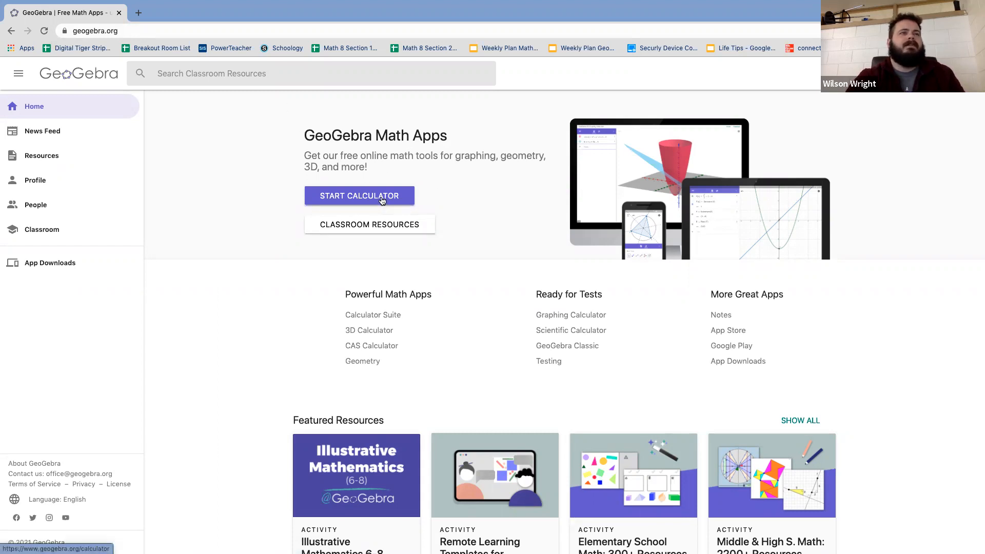
click(380, 199)
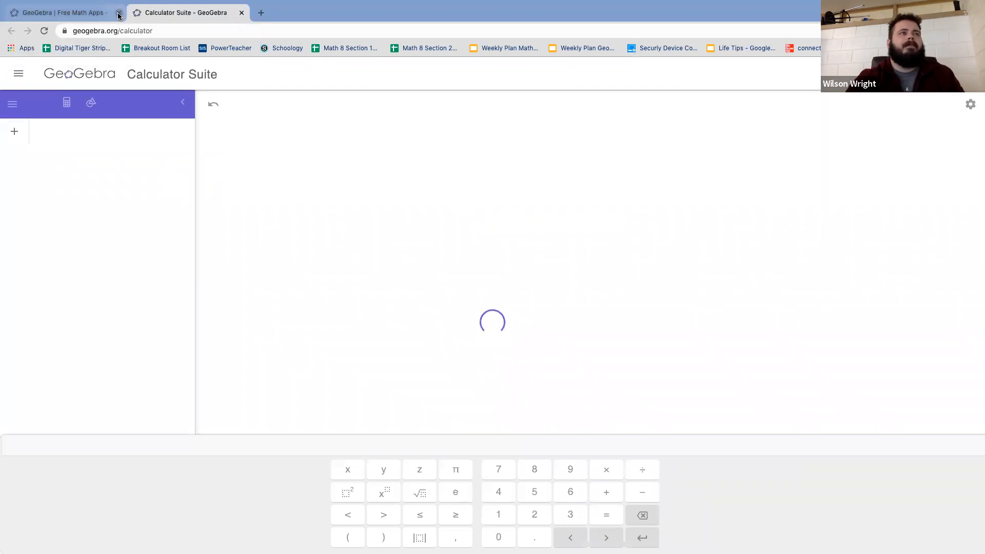
click(118, 14)
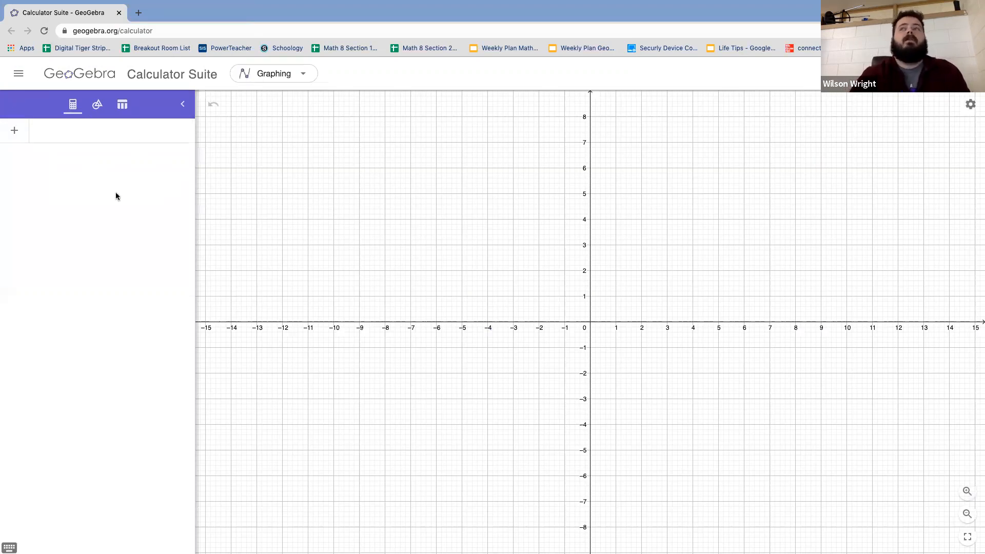
Step: Check the Option 1 instructions in the Word document and return to GeoGebra
key(ctrl+Right)
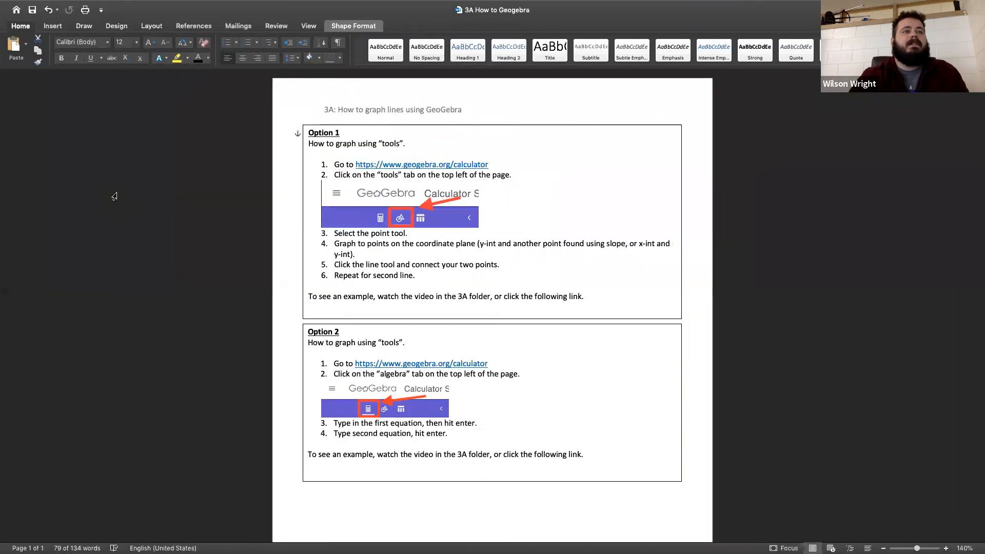
key(ctrl+Left)
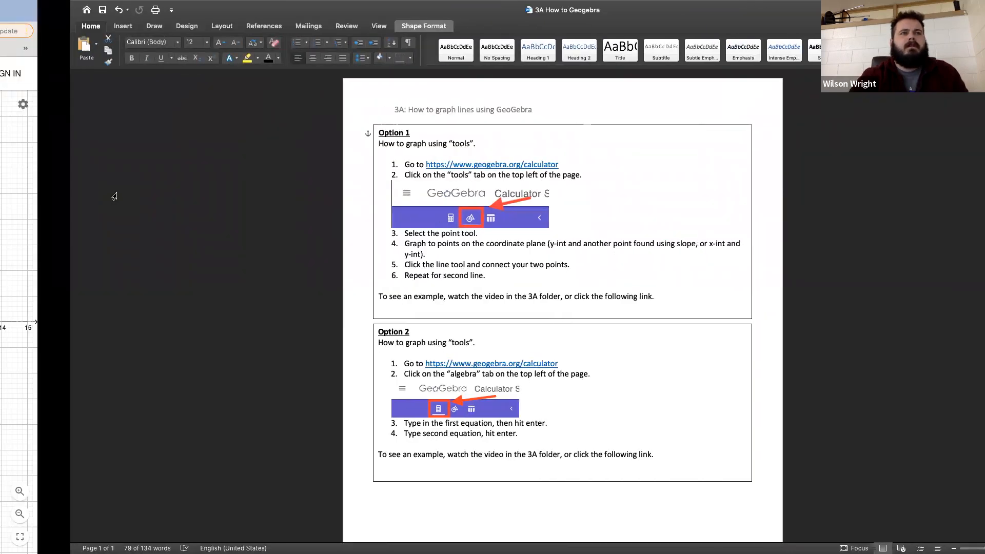
key(ctrl+Left)
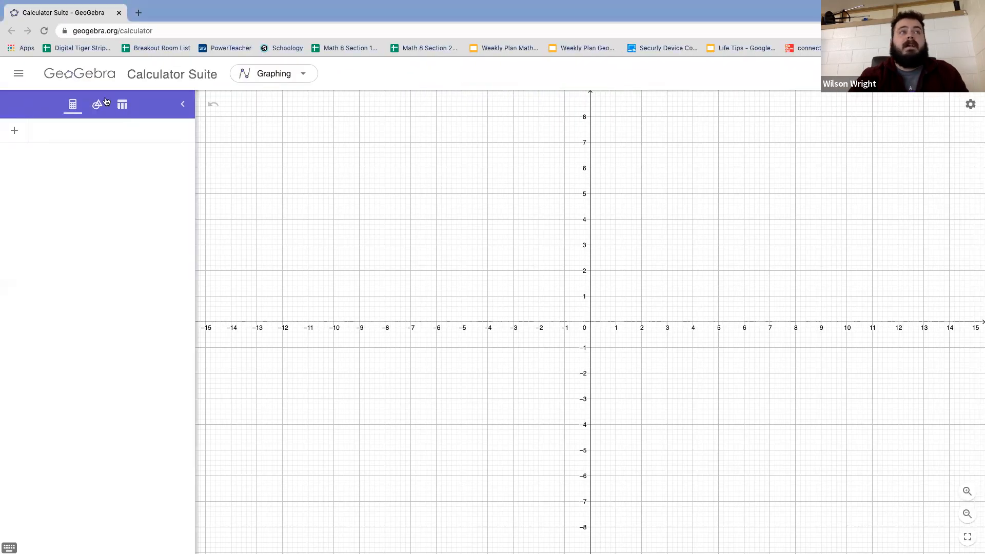
Step: Switch to the Word document and replace "tools" with "algebra" in the line under the Option 2 heading
key(ctrl+Right)
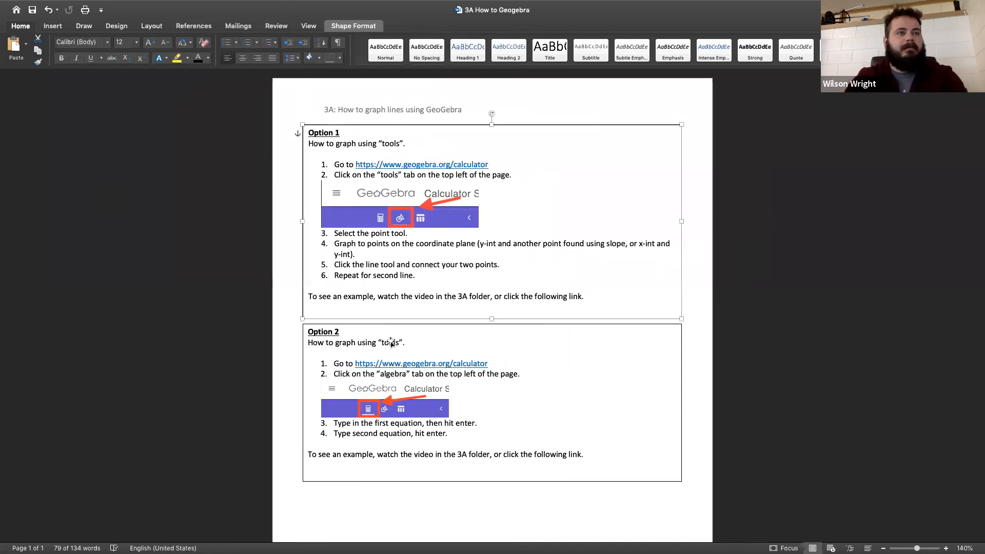
click(391, 343)
double_click(391, 343)
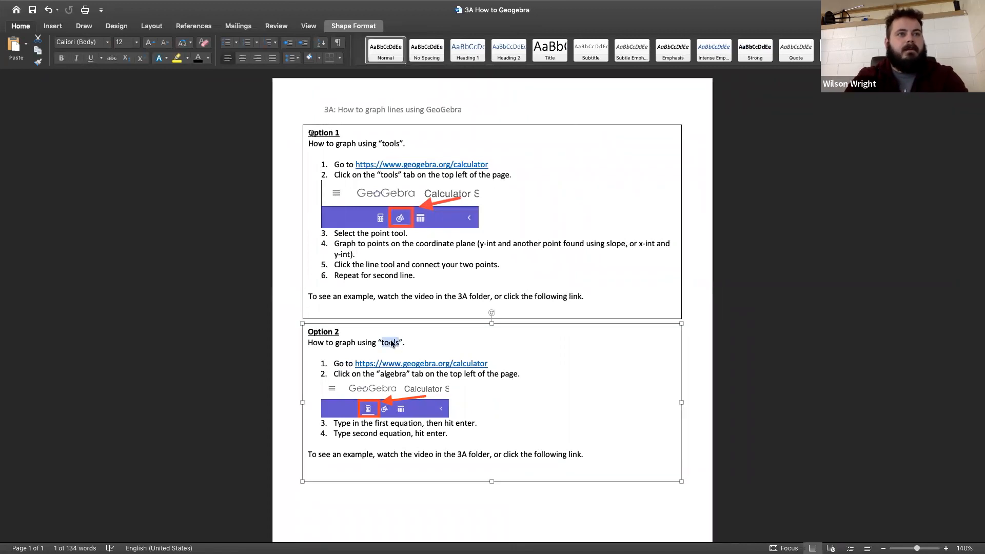
text(algebra)
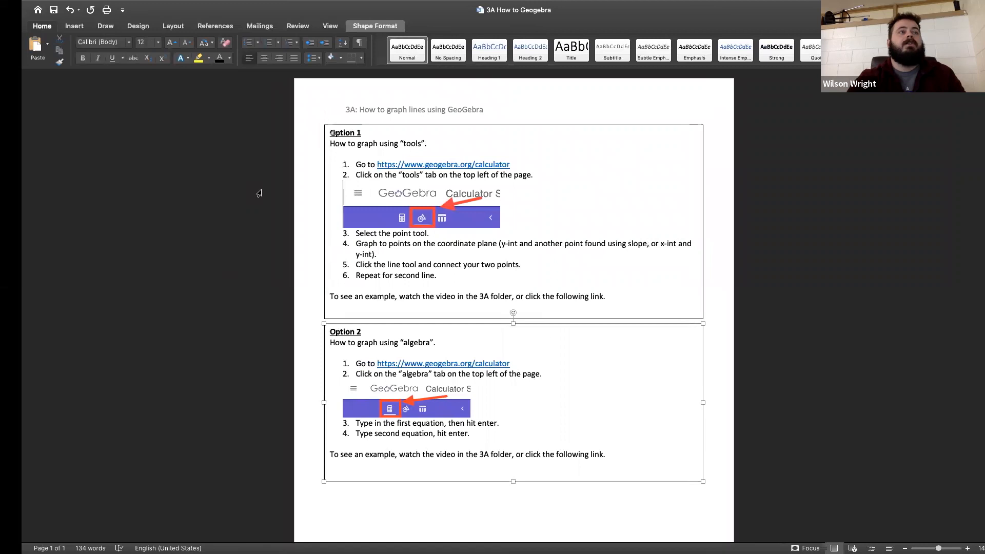
Step: Switch back to GeoGebra and show its construction tools
key(ctrl+Left)
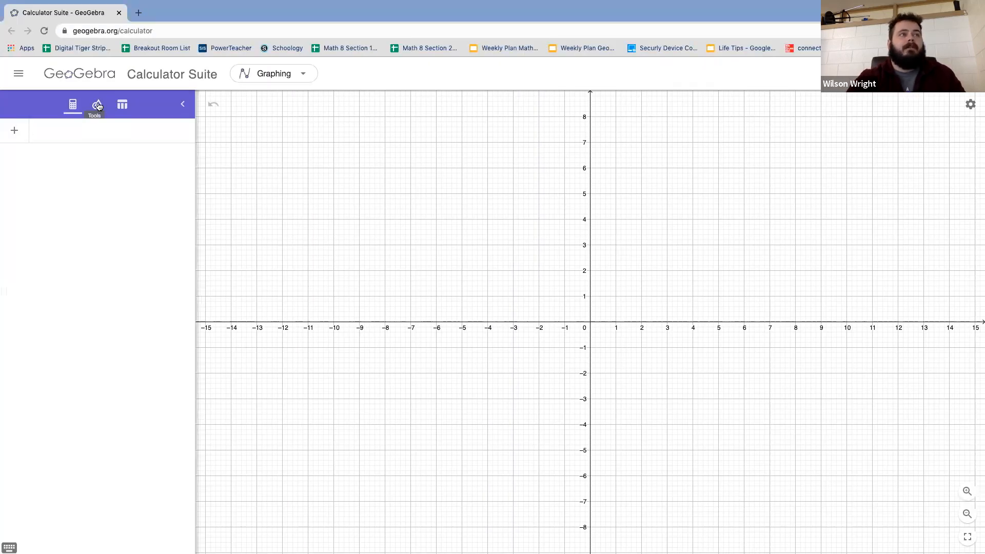
click(98, 105)
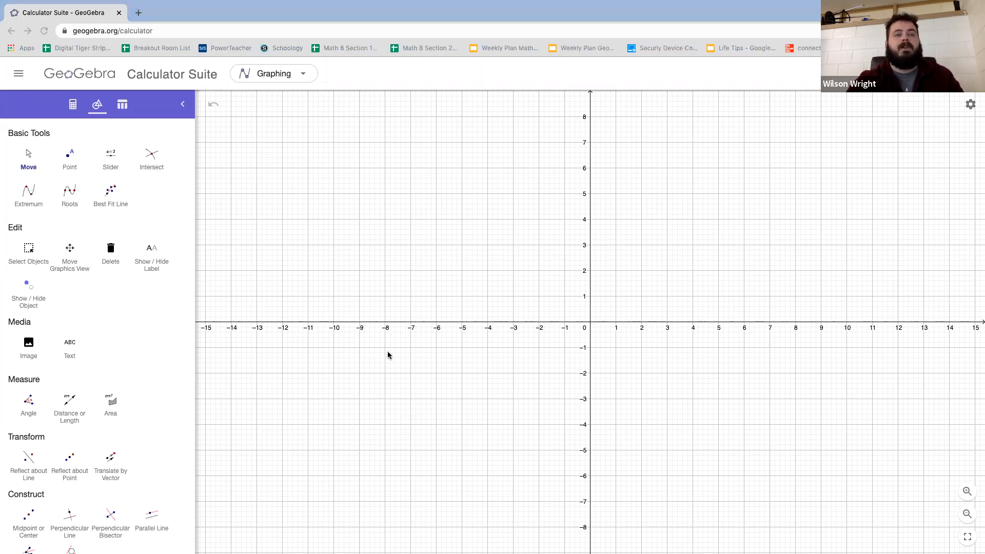
Step: Bring up the 3A Homework PDF to read the equations of problem 1, and return to GeoGebra
key(ctrl+Left)
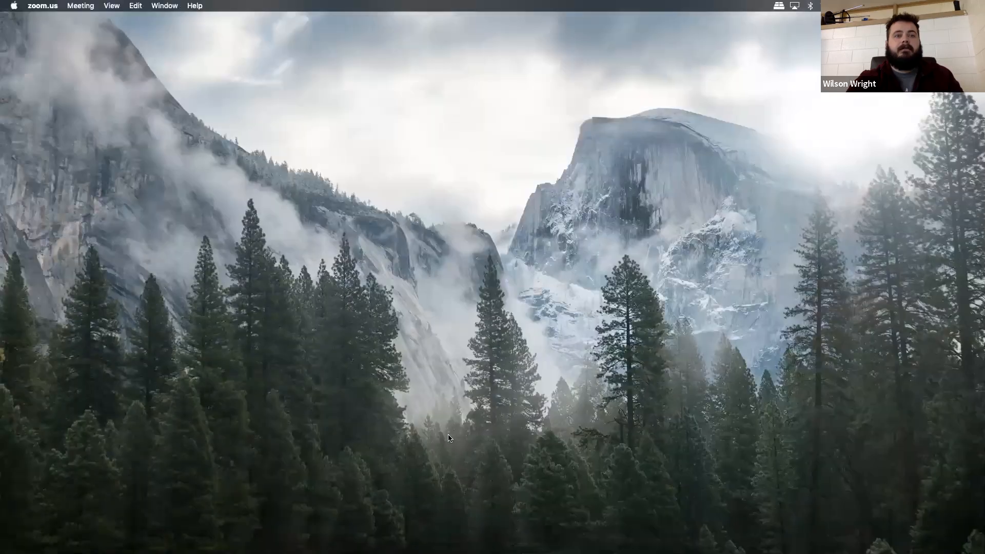
drag(448, 435, 288, 63)
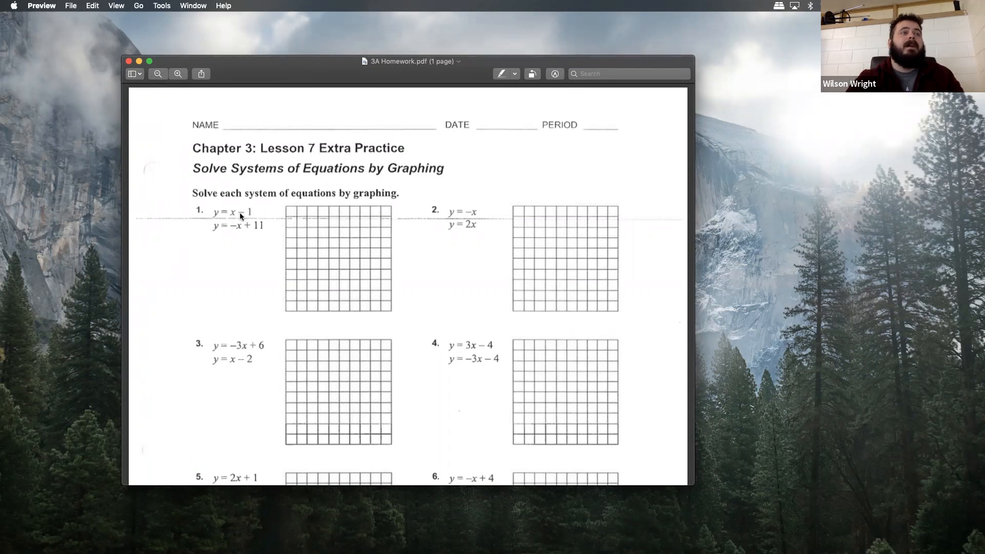
click(139, 61)
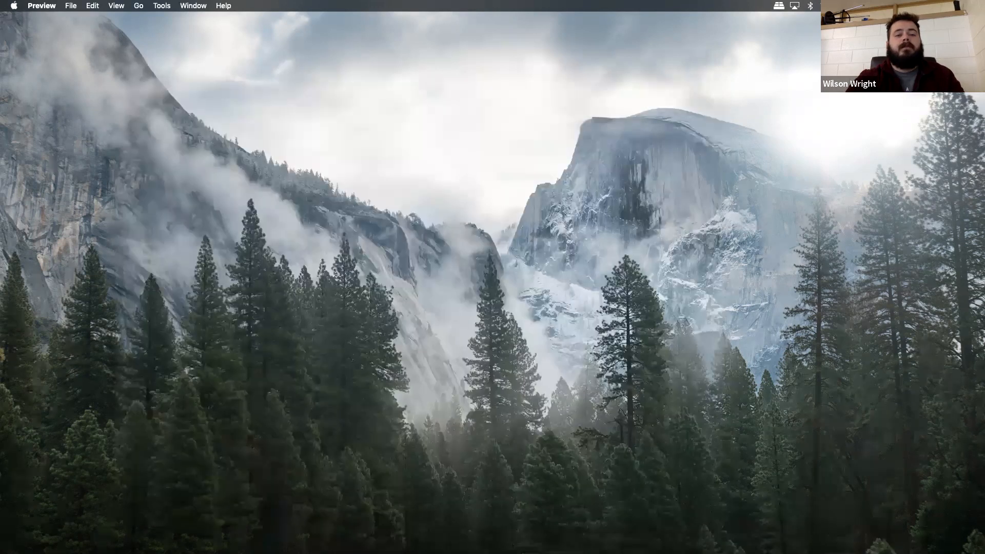
drag(366, 444, 240, 94)
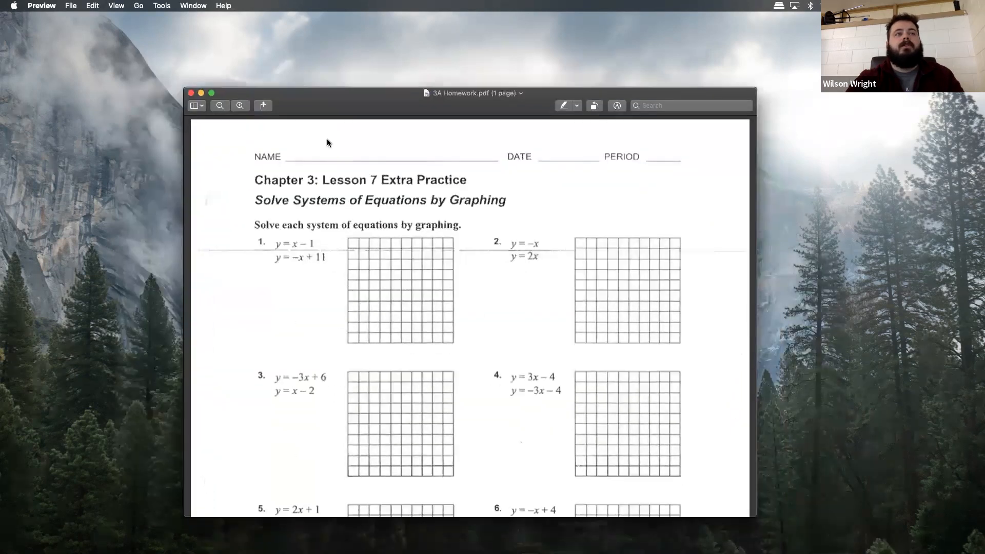
key(super+Tab)
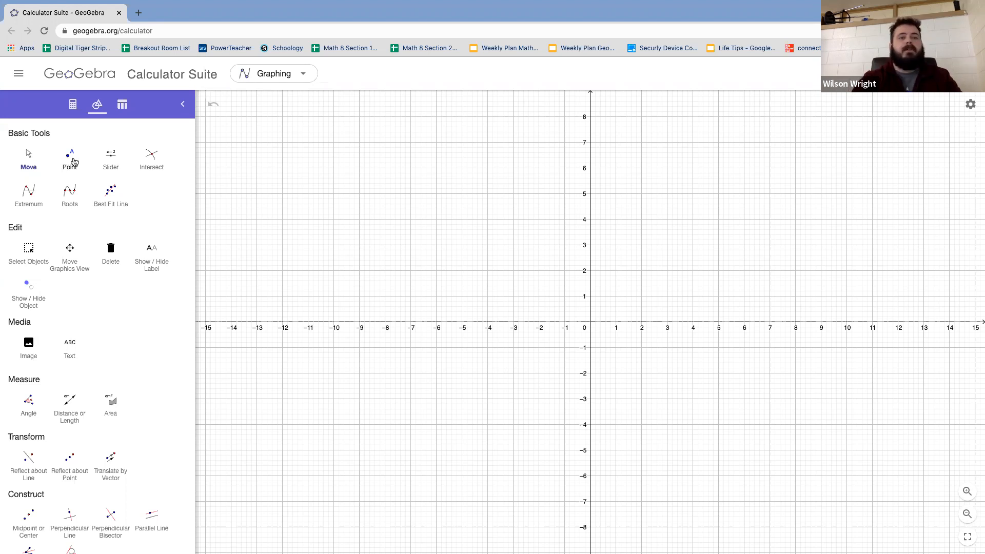
Step: Plot points for y = x − 1 at (0, −1), (1, 0), (2, 1), (3, 2), (4, 3), (5, 4) and (−1, −2)
click(70, 157)
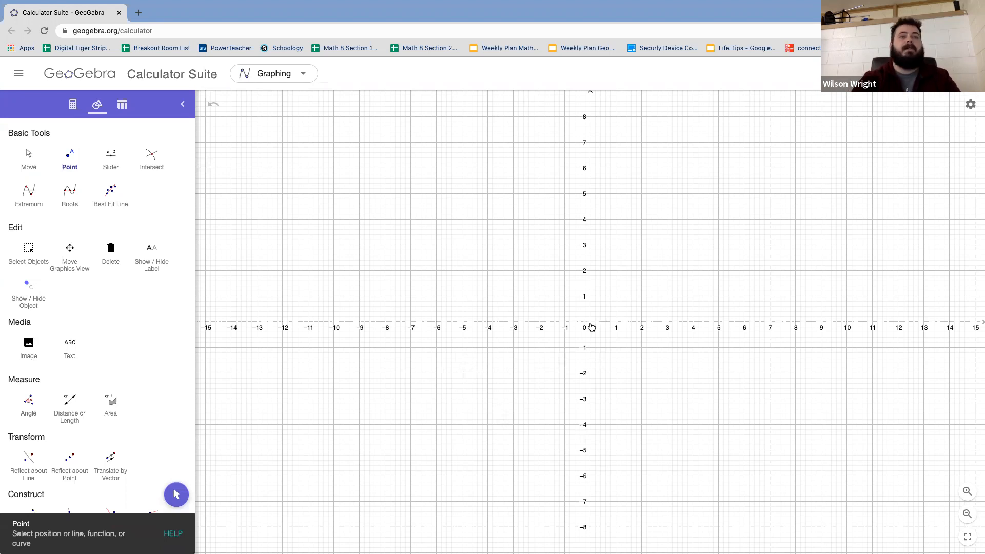
click(590, 348)
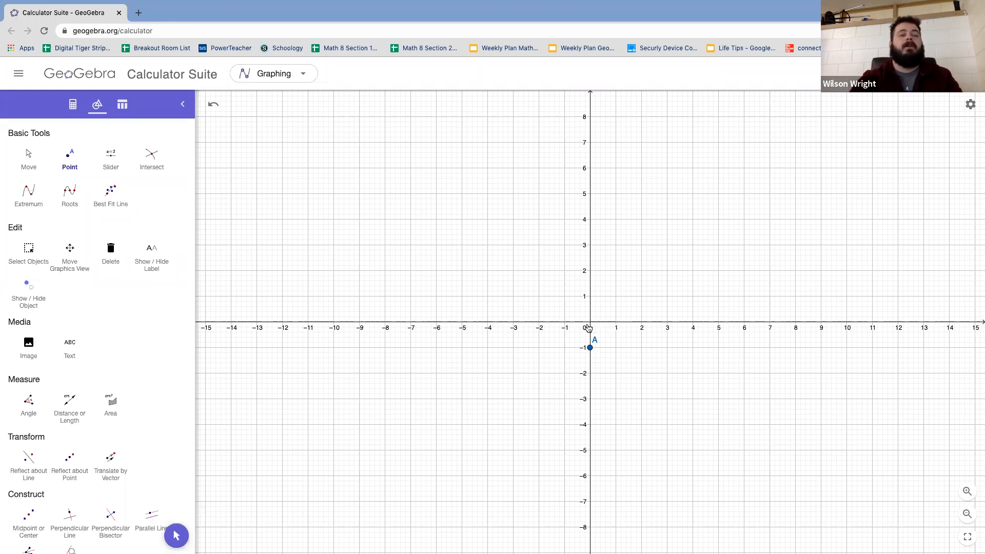
click(616, 322)
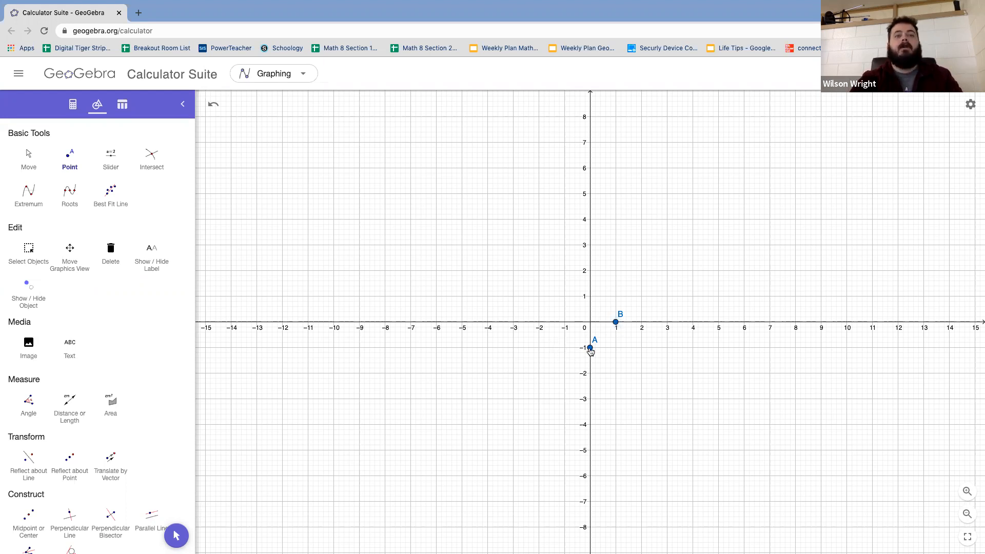
click(641, 296)
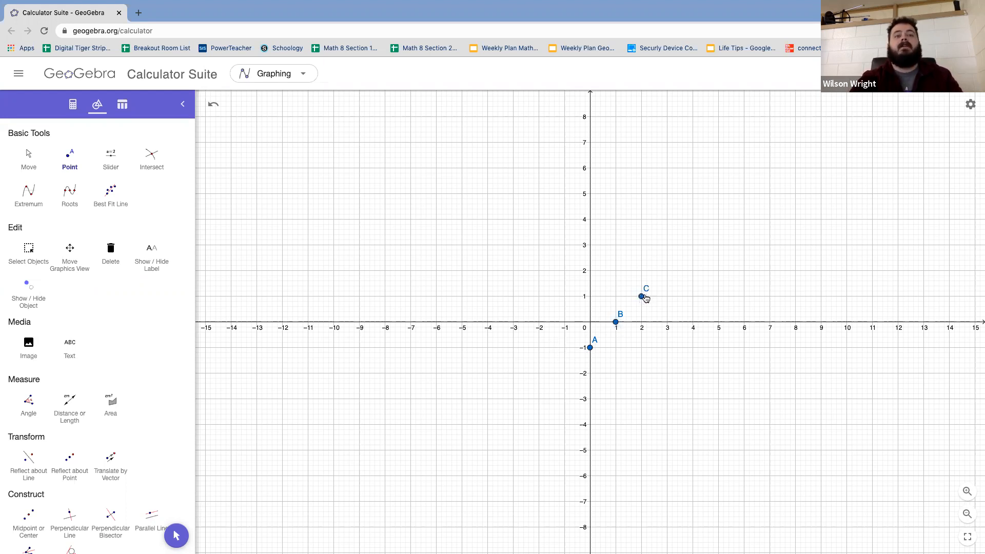
click(667, 271)
click(693, 244)
click(718, 219)
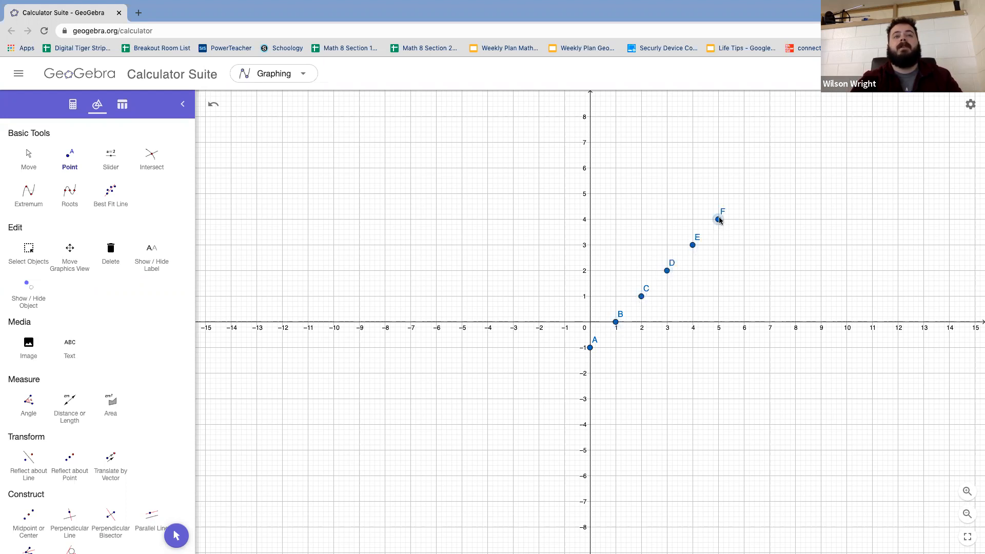
click(565, 373)
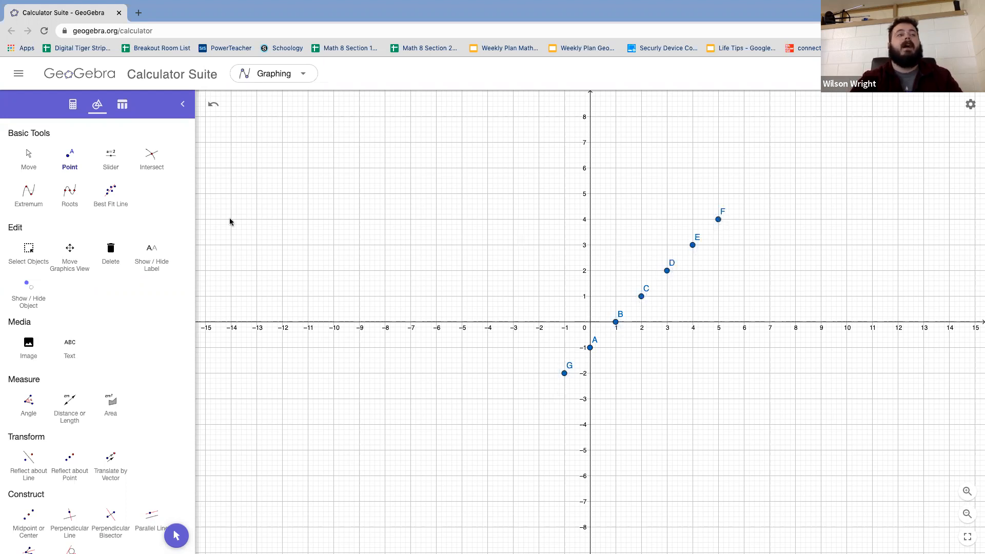
Step: Delete point G at (−1, −2)
click(29, 157)
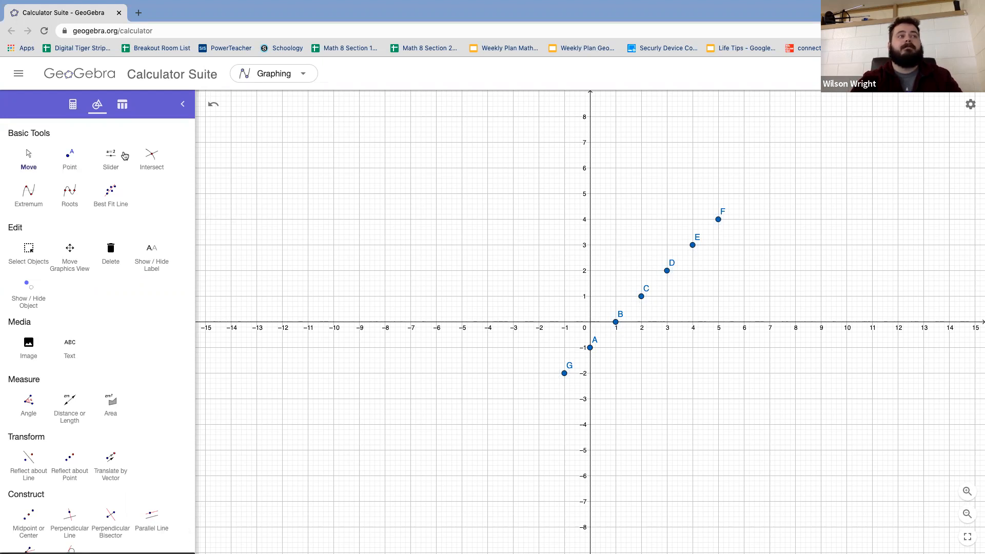
click(565, 373)
key(Delete)
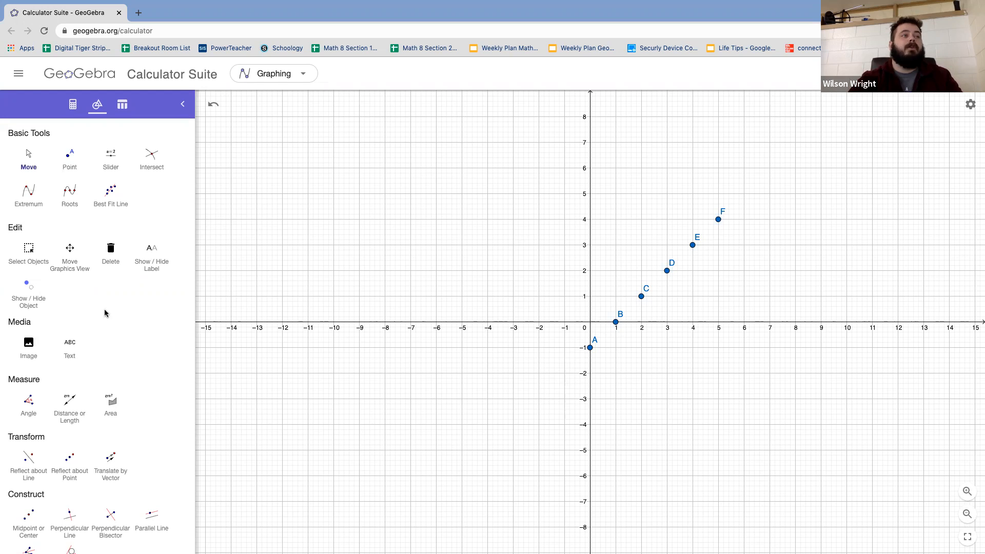
Step: Draw a line through points A (0, −1) and B (1, 0) with the Line tool
scroll(97, 293, down, 2)
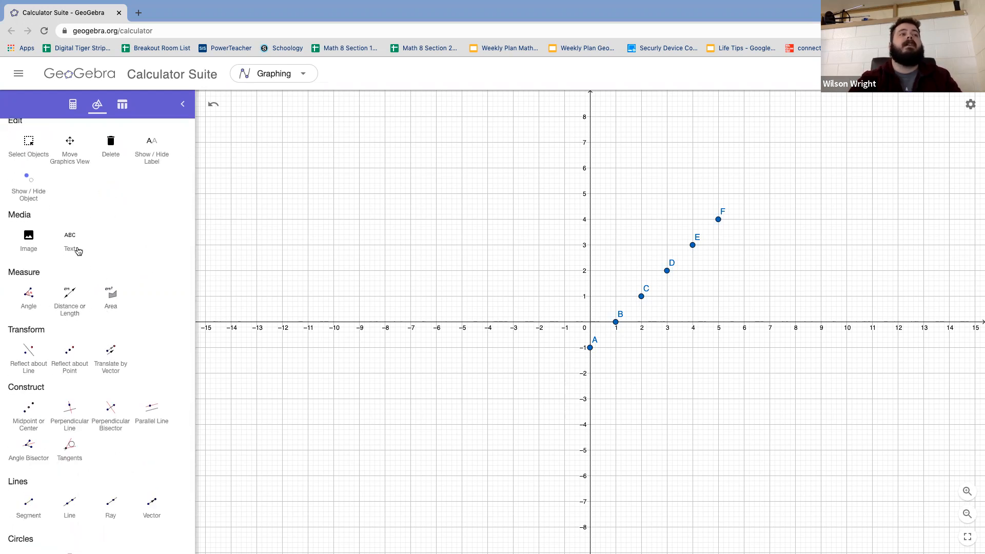
scroll(87, 216, up, 1)
scroll(77, 251, down, 2)
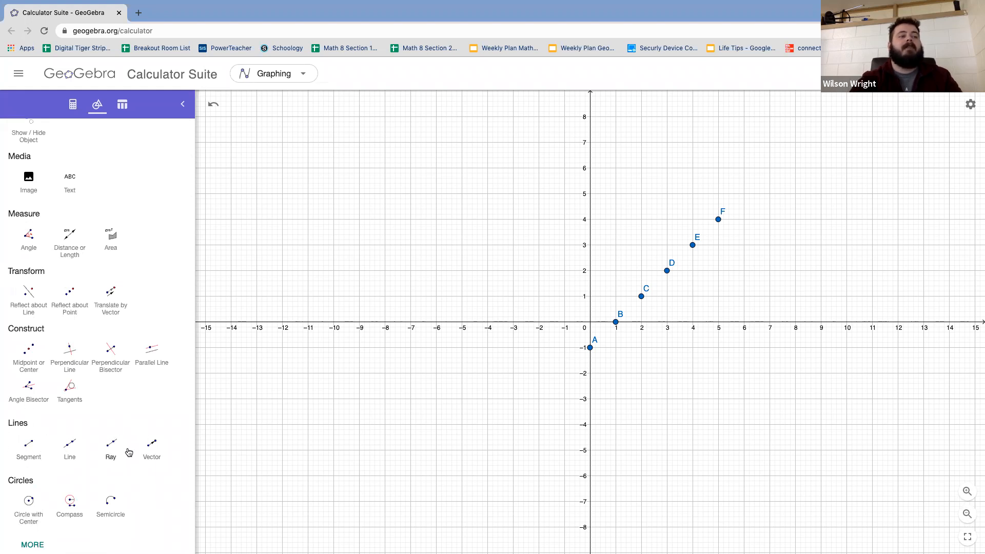
click(68, 444)
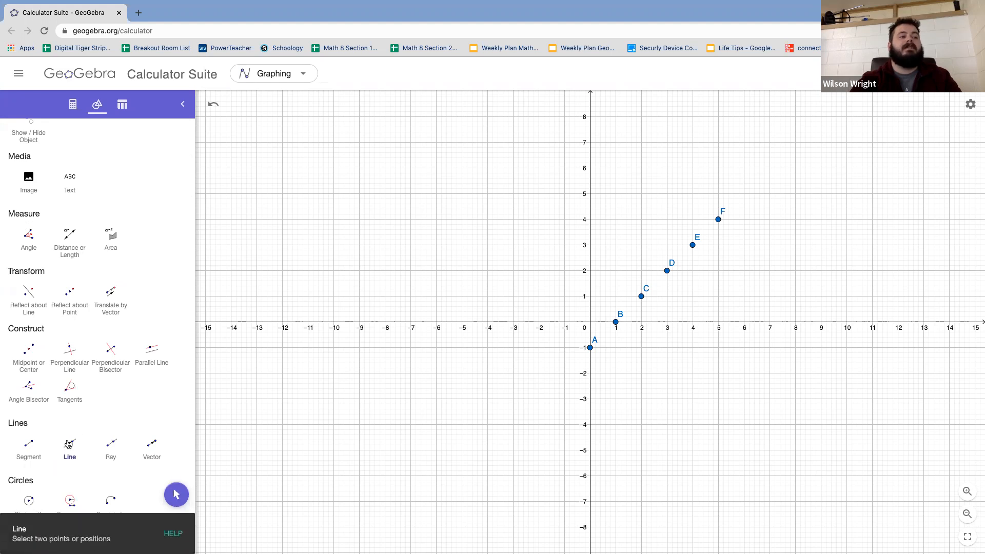
click(591, 348)
click(616, 323)
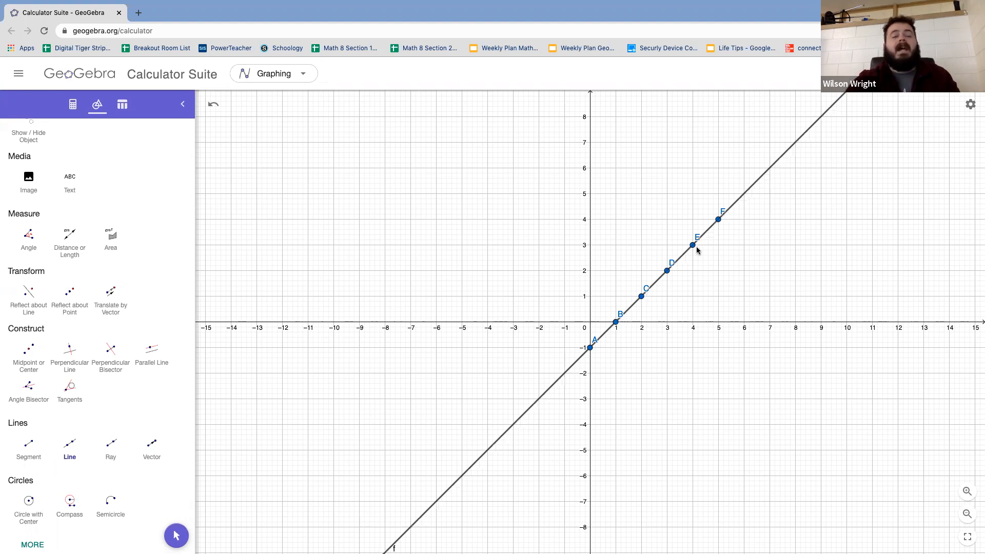
Step: Delete the extra points C, D, E and F from the line, keeping only A and B
scroll(34, 230, up, 3)
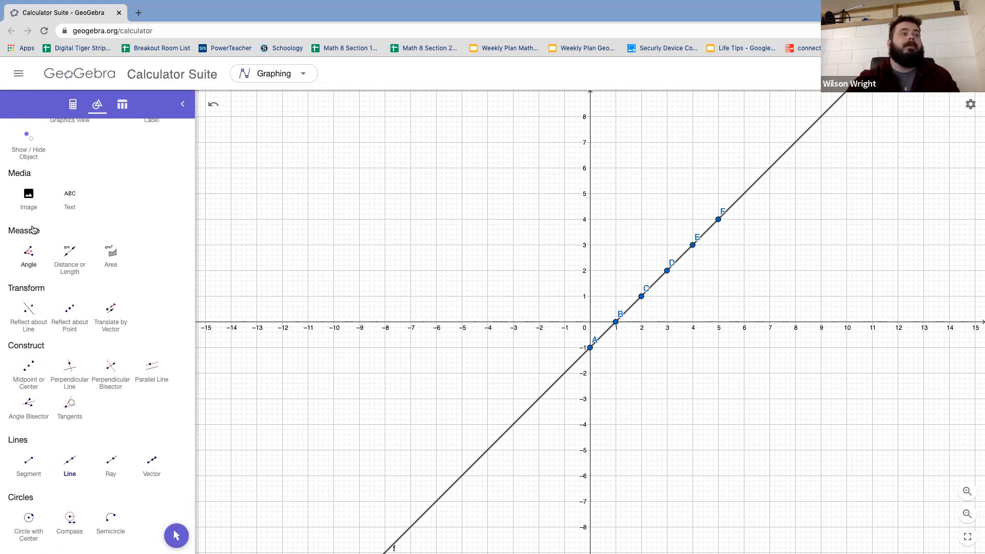
click(19, 164)
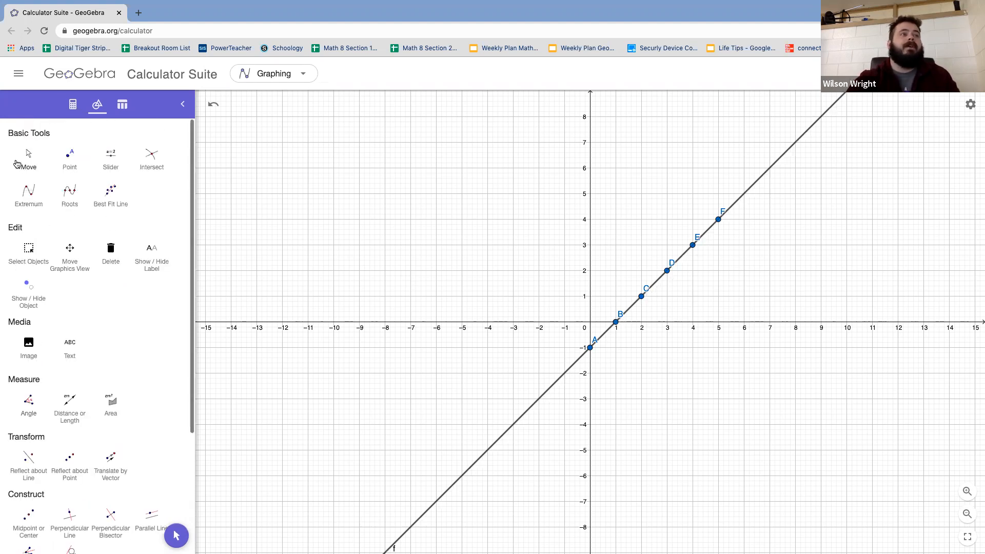
click(642, 297)
key(Delete)
click(667, 271)
key(Delete)
click(694, 246)
key(Delete)
click(718, 220)
key(Delete)
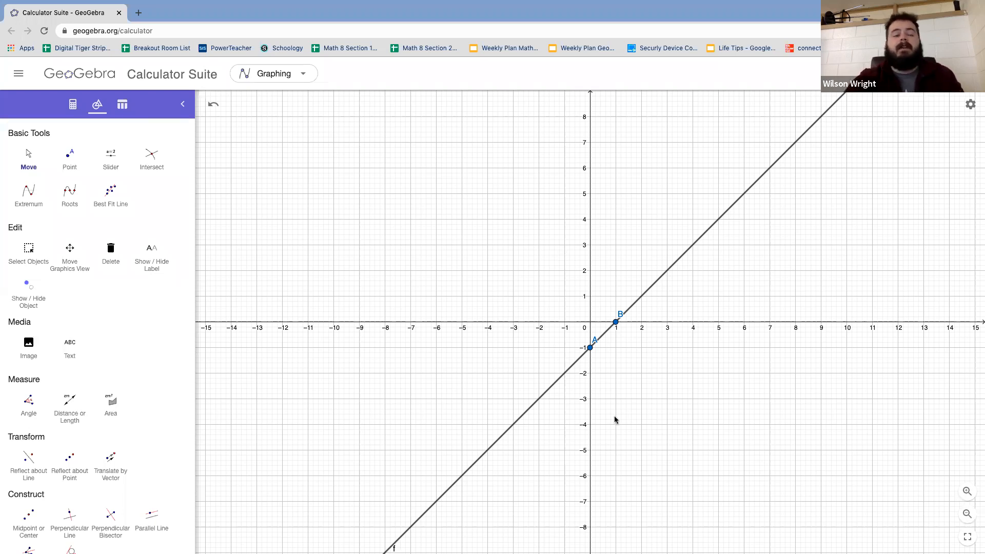
Step: Zoom out and pan the coordinate plane to show a wider area below the x-axis
scroll(742, 479, down, 3)
drag(718, 402, 660, 308)
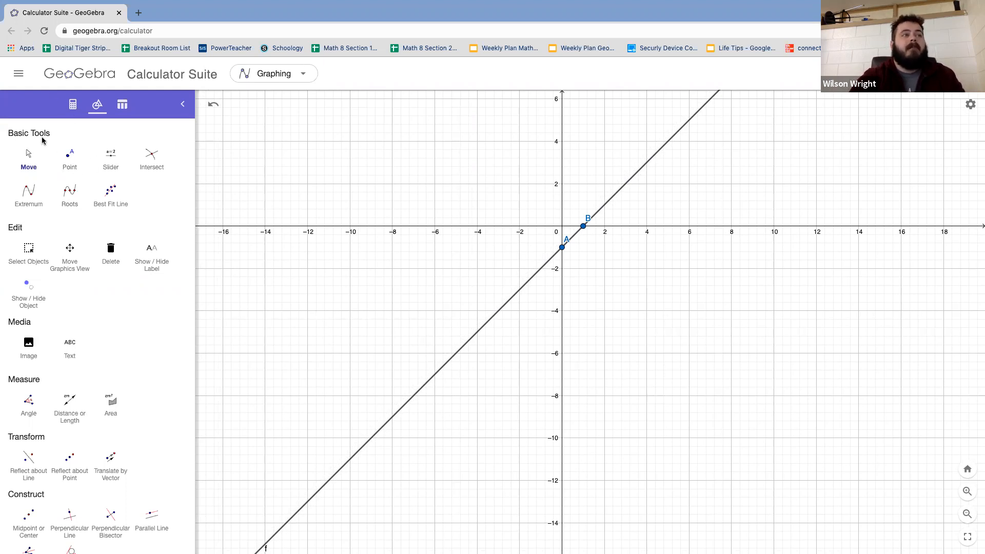
Step: Pan the coordinate plane to show the area above the x-axis up to y-values of about 14
click(76, 164)
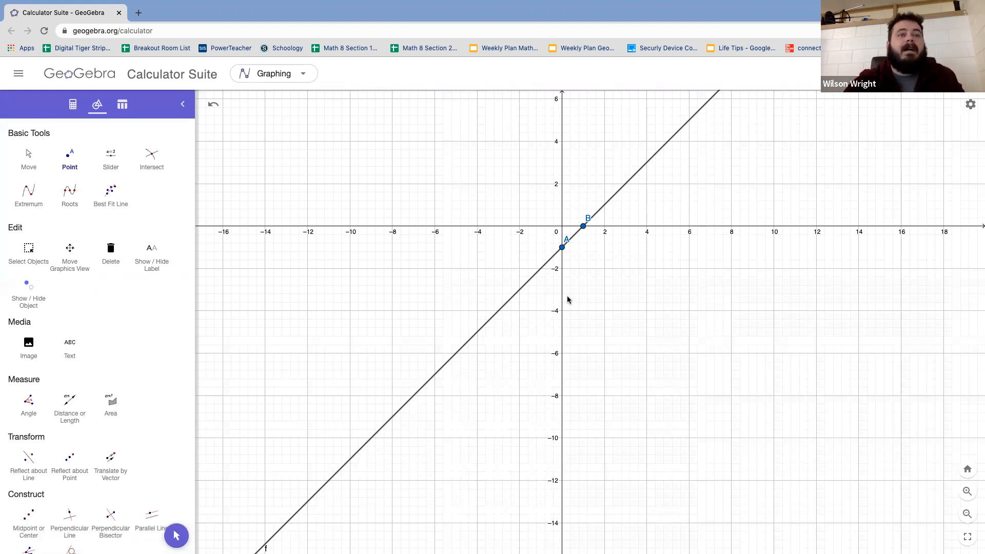
click(29, 157)
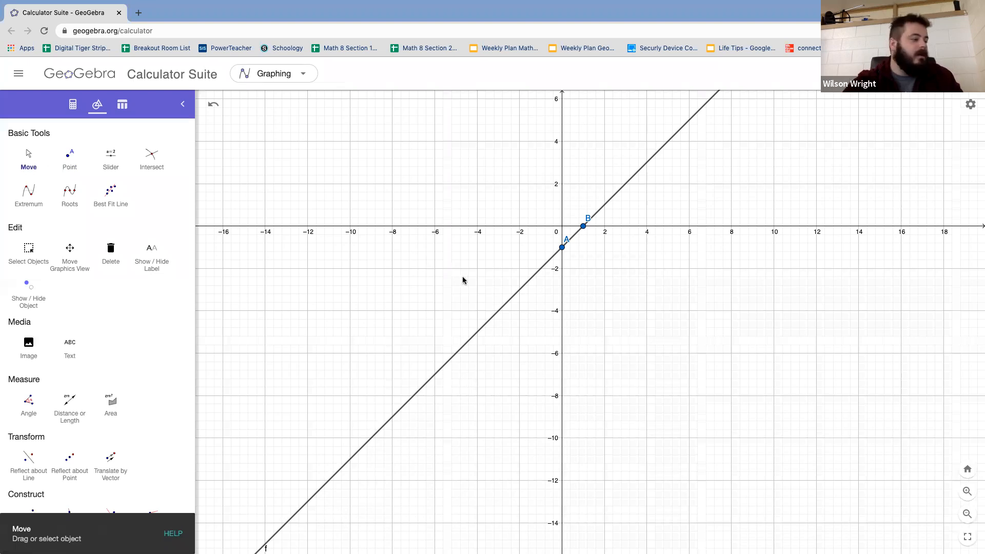
drag(563, 312, 582, 476)
click(70, 156)
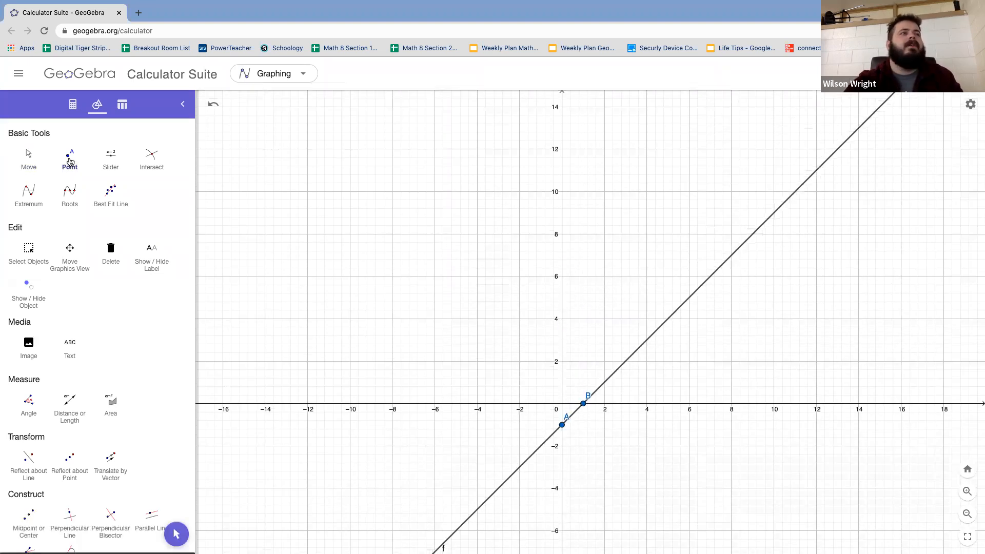
click(29, 155)
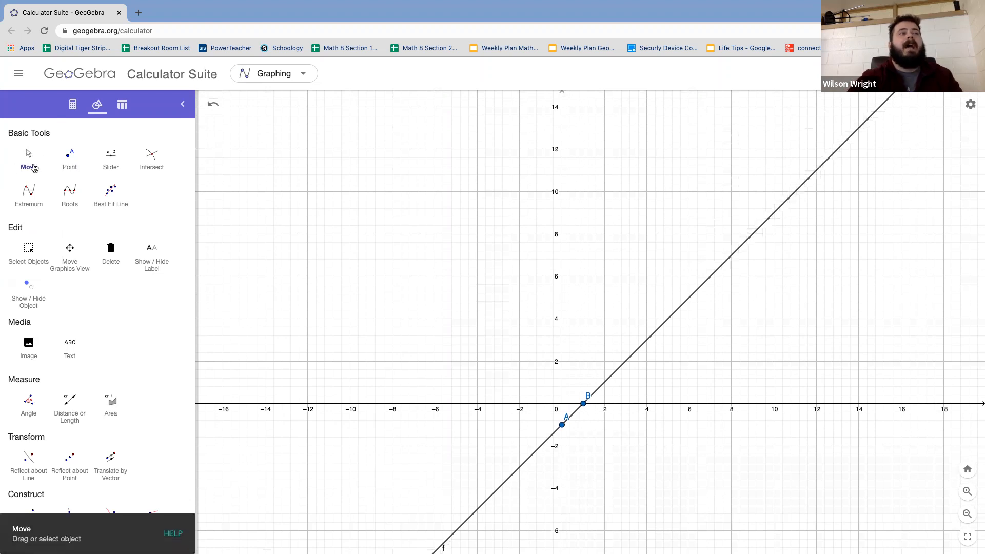
mouse_move(575, 320)
mouse_down()
mouse_move(571, 222)
mouse_move(580, 356)
mouse_move(579, 335)
mouse_up()
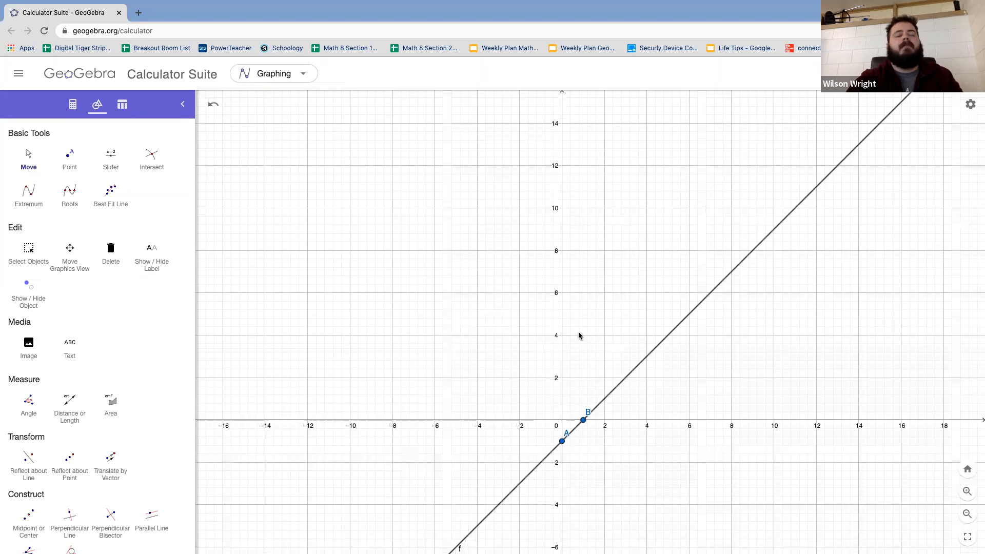
click(70, 158)
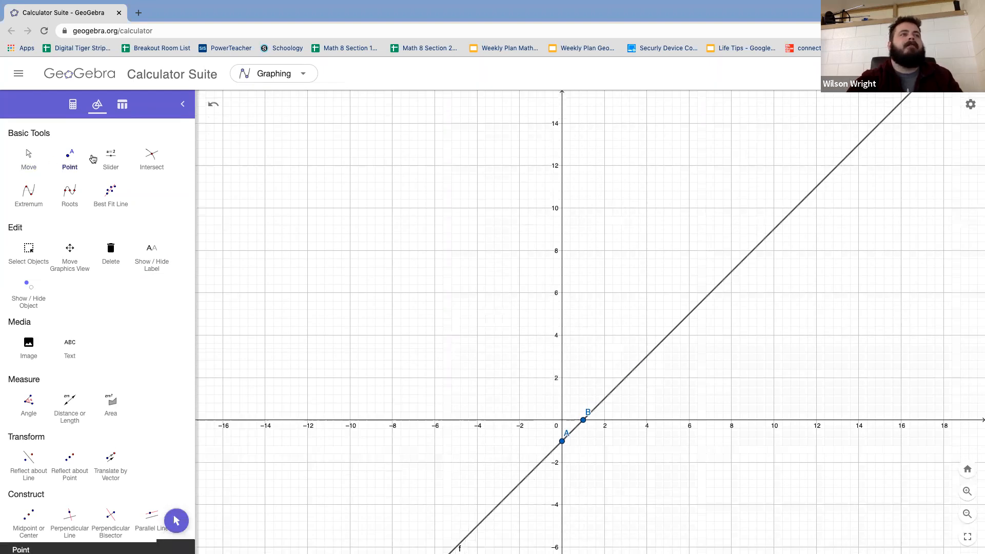
click(563, 278)
drag(571, 352, 479, 183)
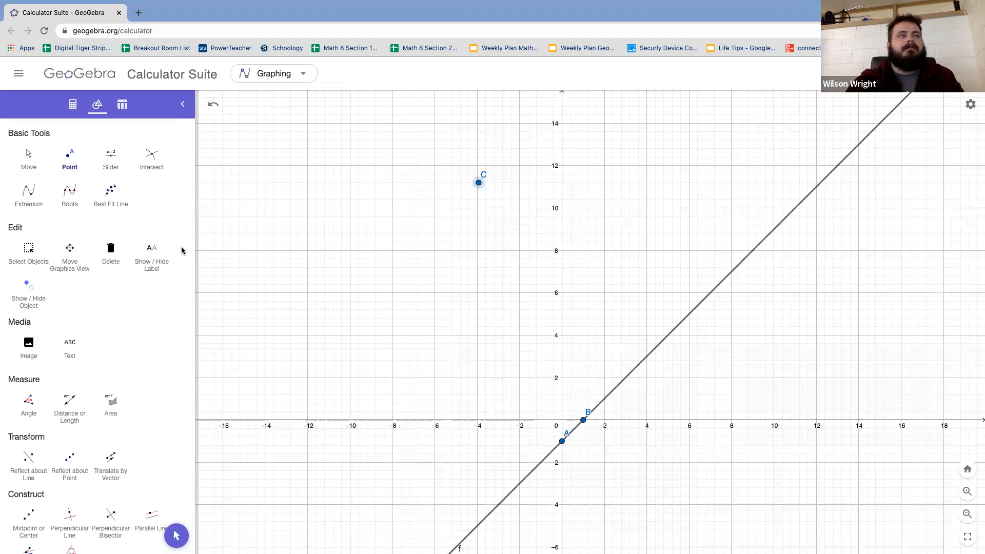
click(30, 162)
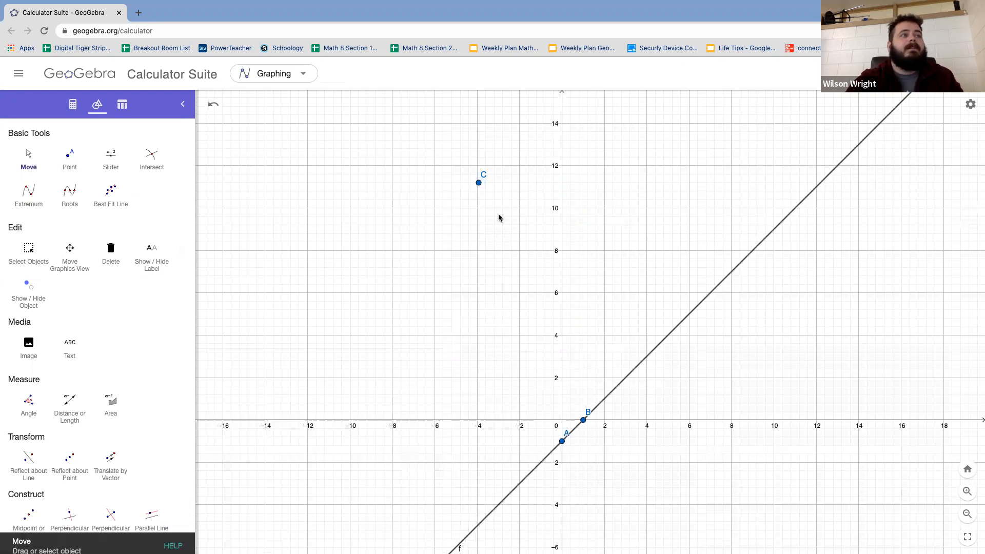
click(477, 181)
key(Delete)
Step: Place a new point on the y-axis at about (0, 11) with the Point tool
click(72, 166)
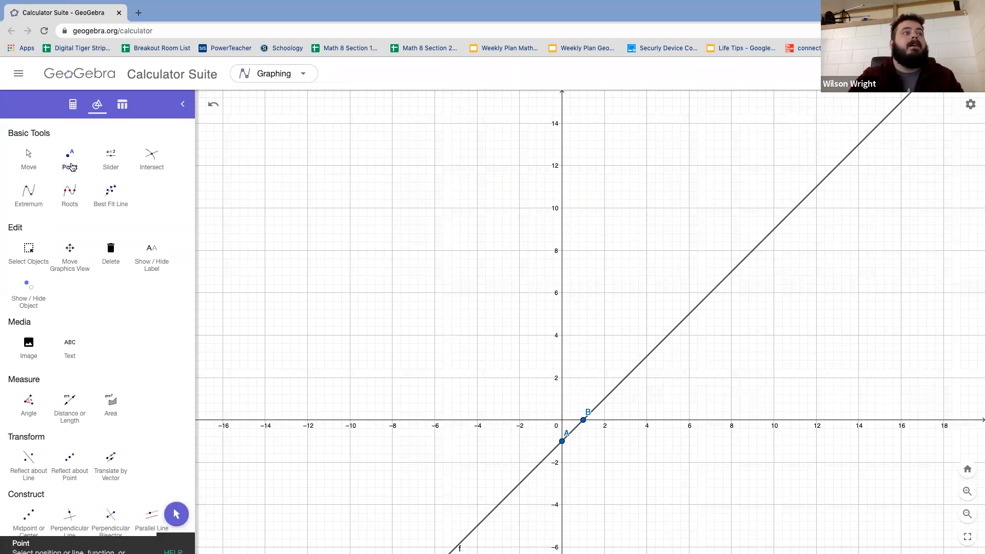
click(562, 188)
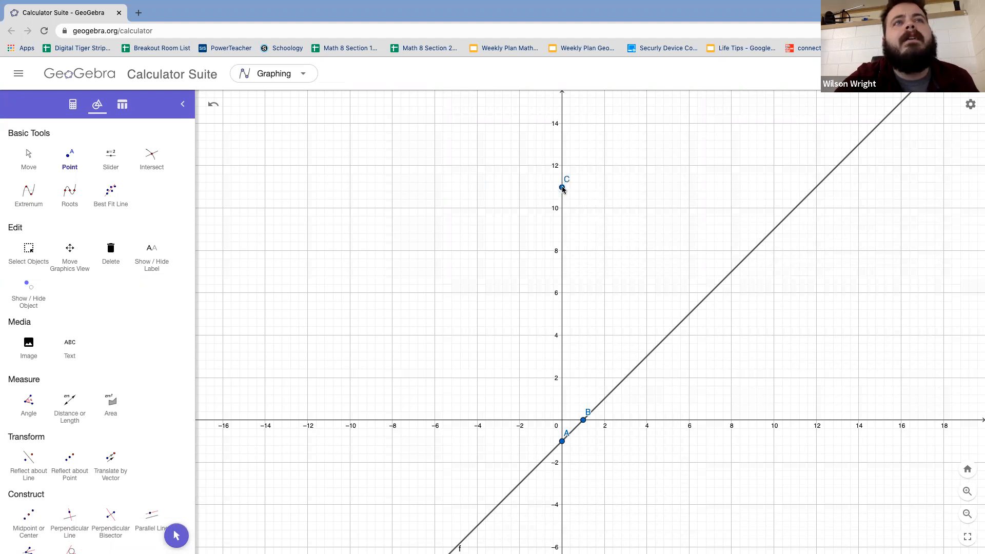
key(Escape)
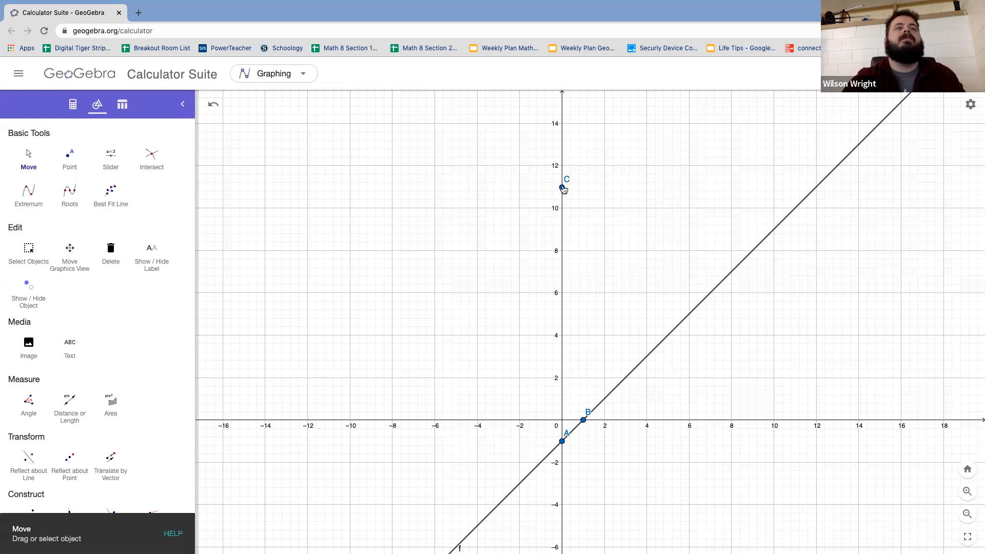
Step: Set the label of the new y-axis point C to show its value instead of its name
click(563, 188)
click(667, 212)
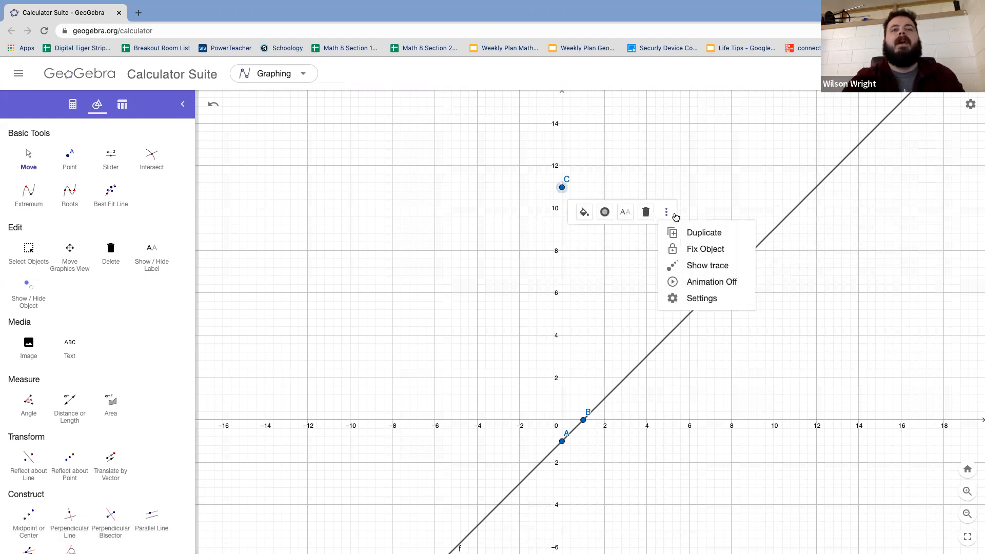
click(713, 297)
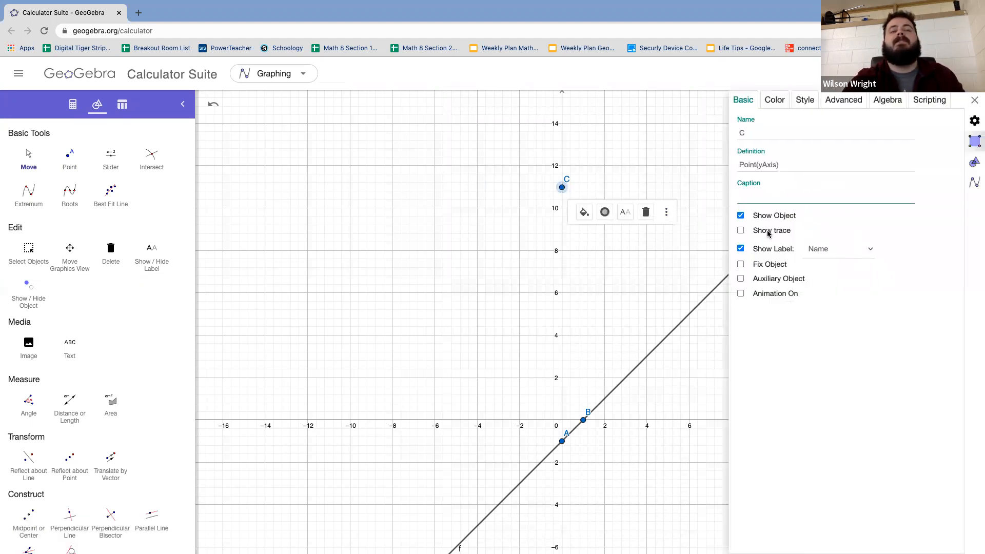
click(824, 249)
click(819, 267)
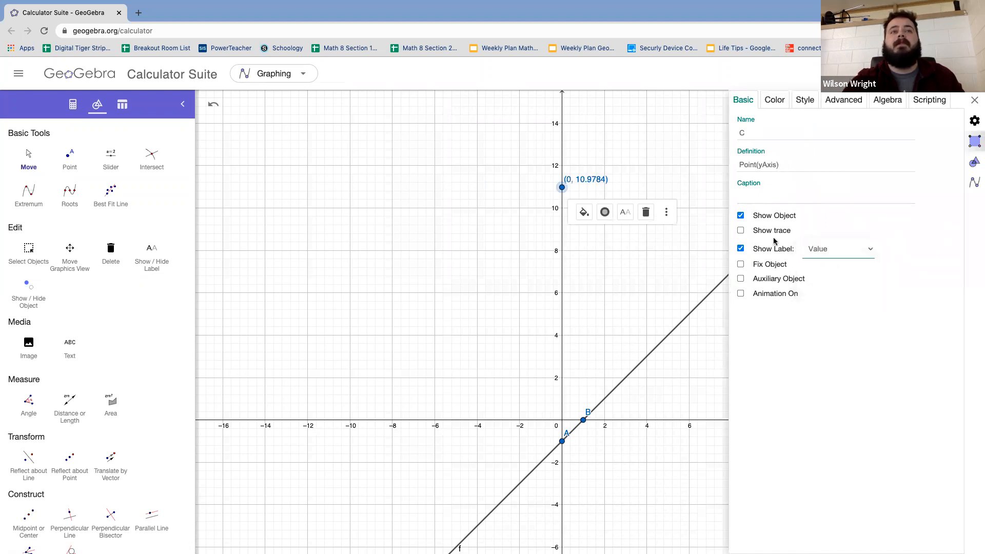
Step: Adjust the position of the upper y-axis point so that it sits exactly at (0, 11)
click(26, 167)
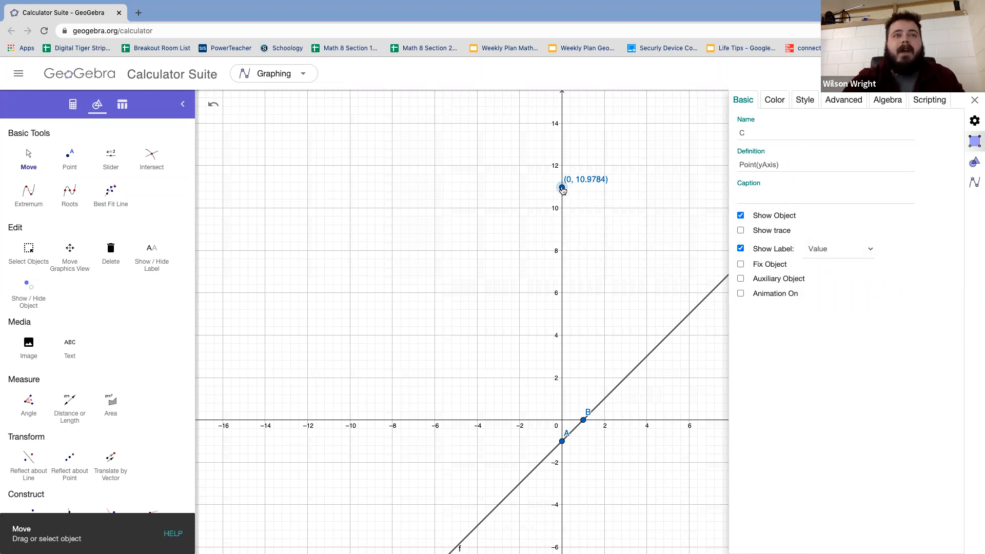
drag(563, 189, 563, 189)
click(563, 188)
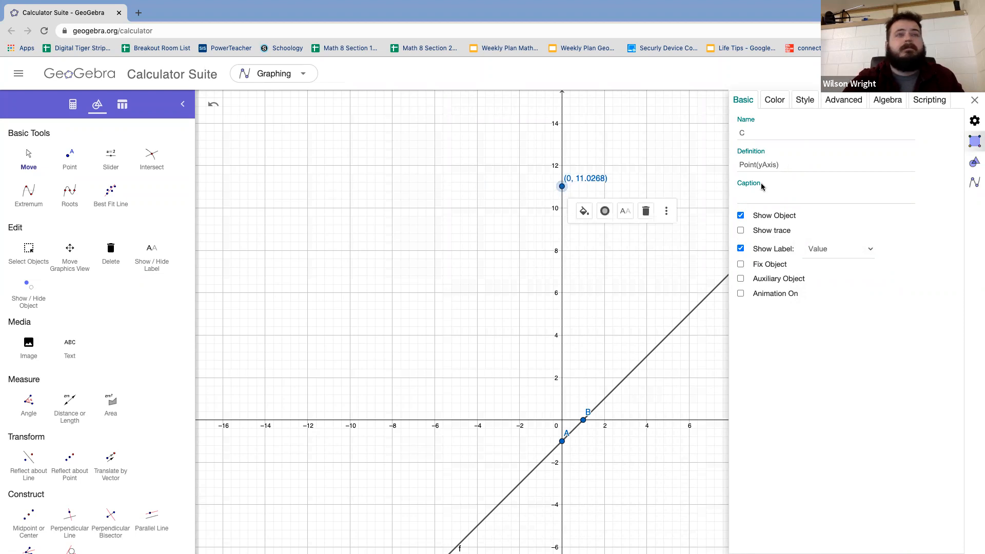
click(975, 100)
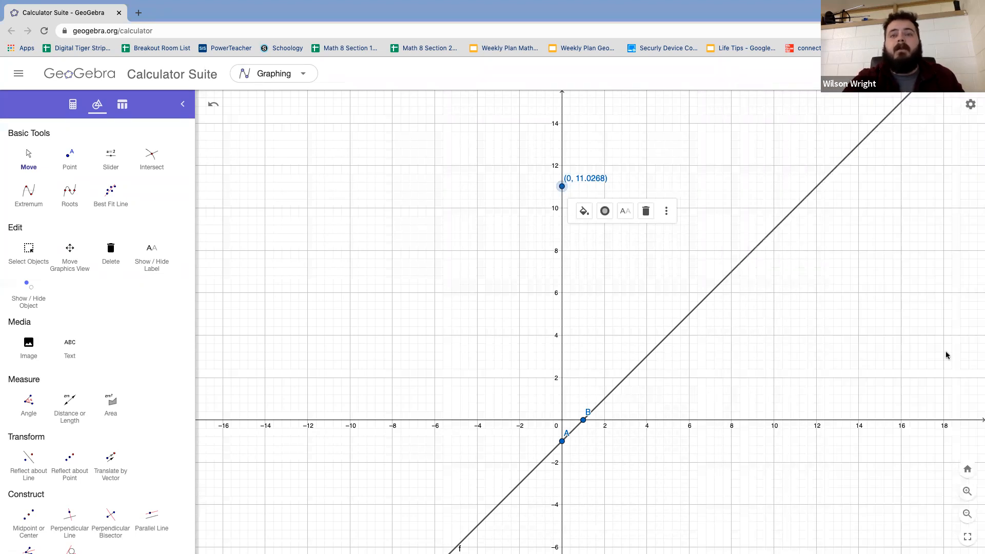
click(974, 491)
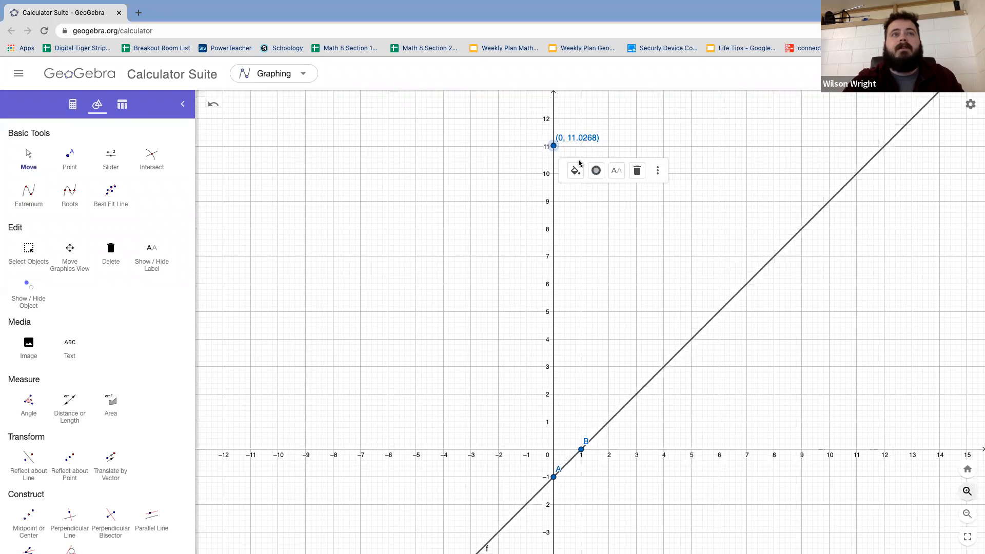
drag(548, 121, 549, 122)
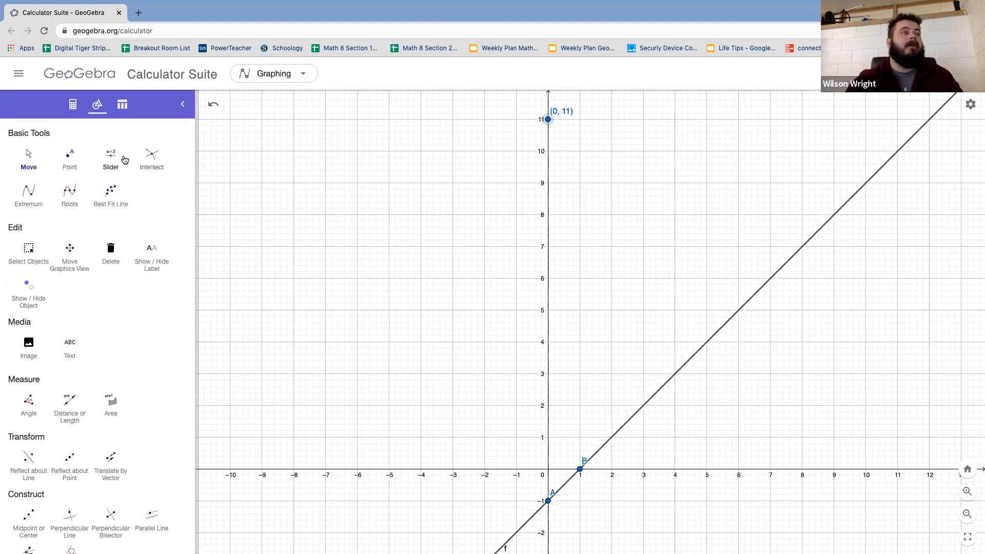
Step: Plot a point at (1, 10) and draw a line through it and the point (0, 11)
click(69, 157)
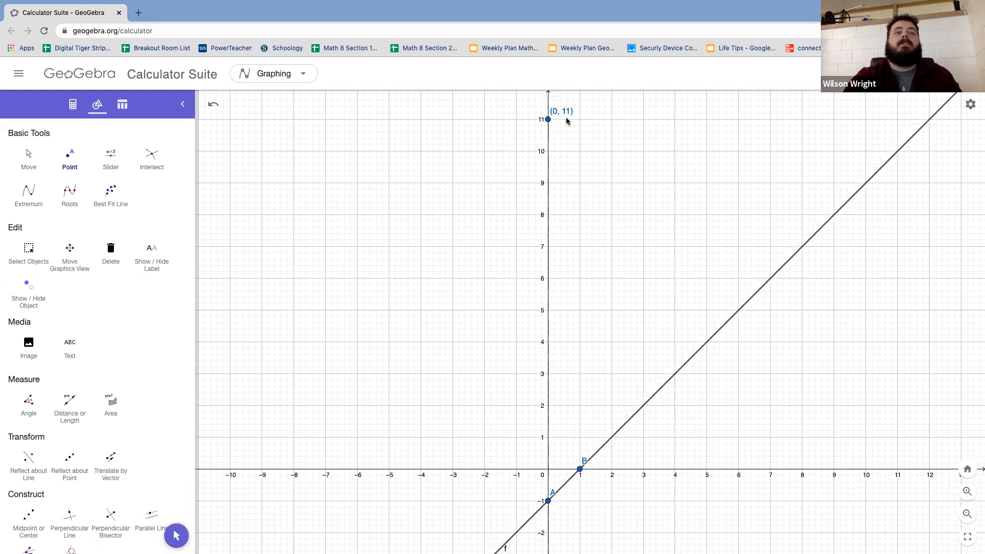
click(580, 151)
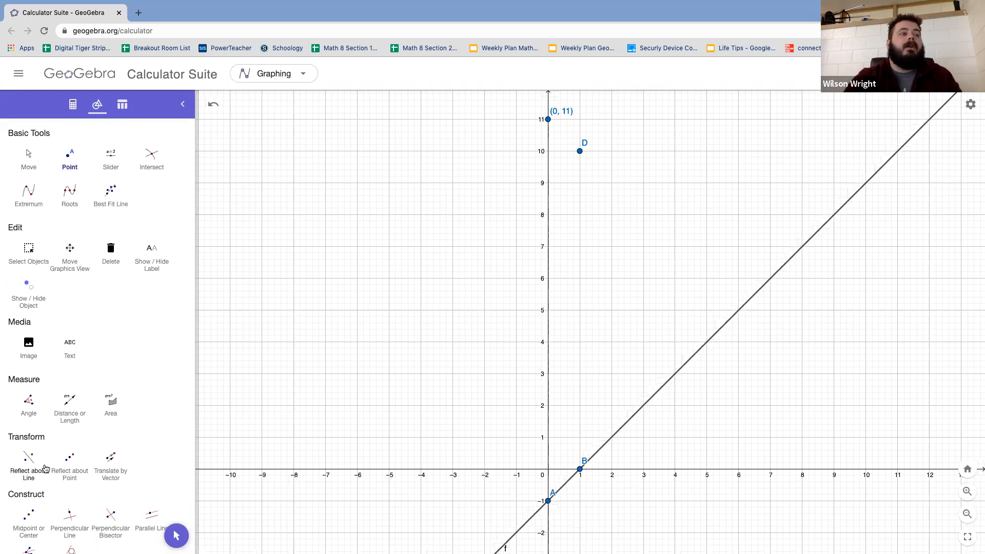
scroll(43, 467, down, 3)
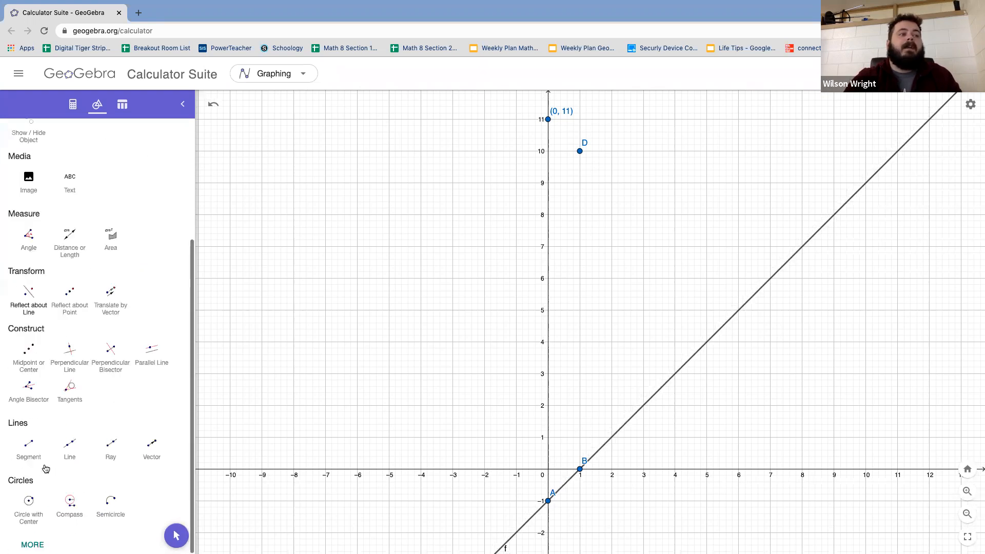
click(70, 444)
click(548, 119)
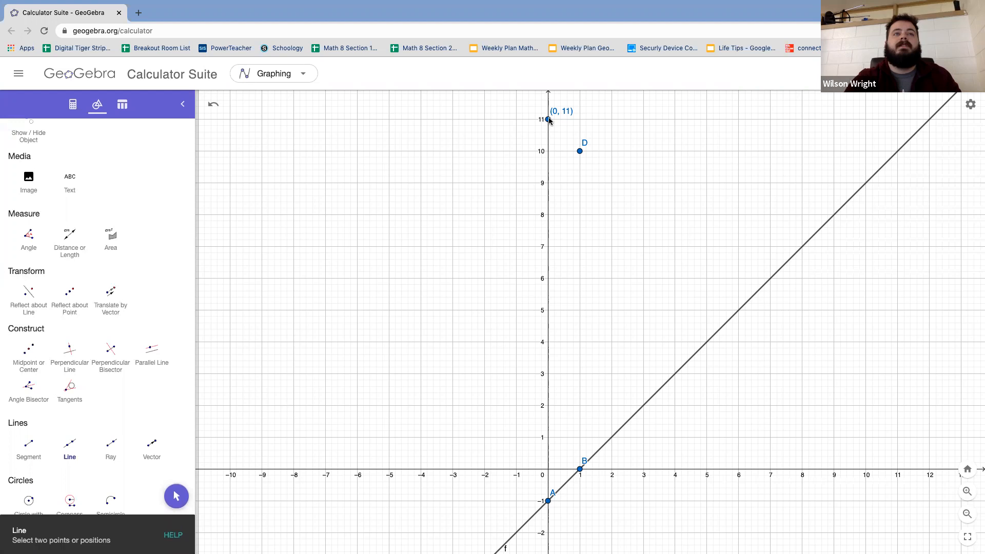
click(580, 151)
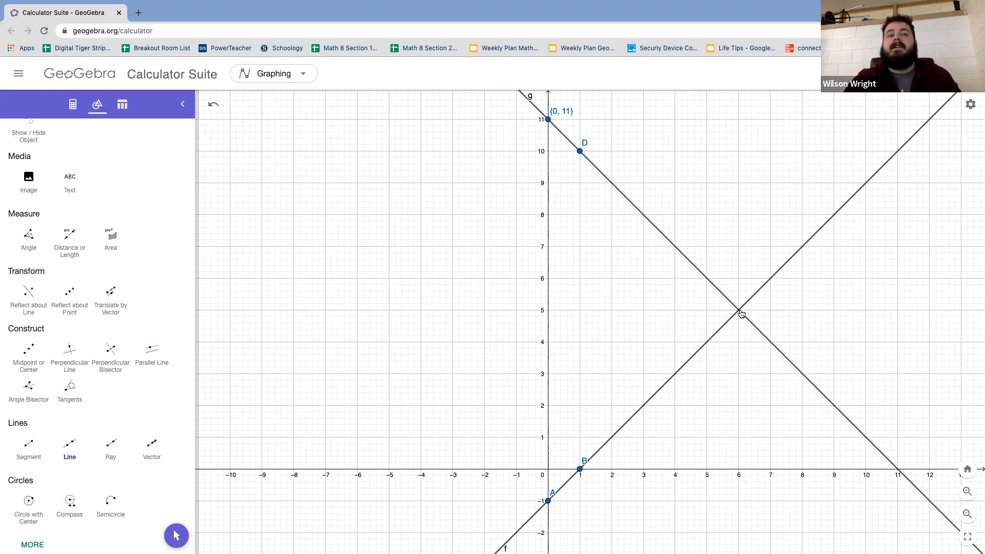
Step: Mark the intersection point of the two lines with the Intersect tool
scroll(20, 142, up, 3)
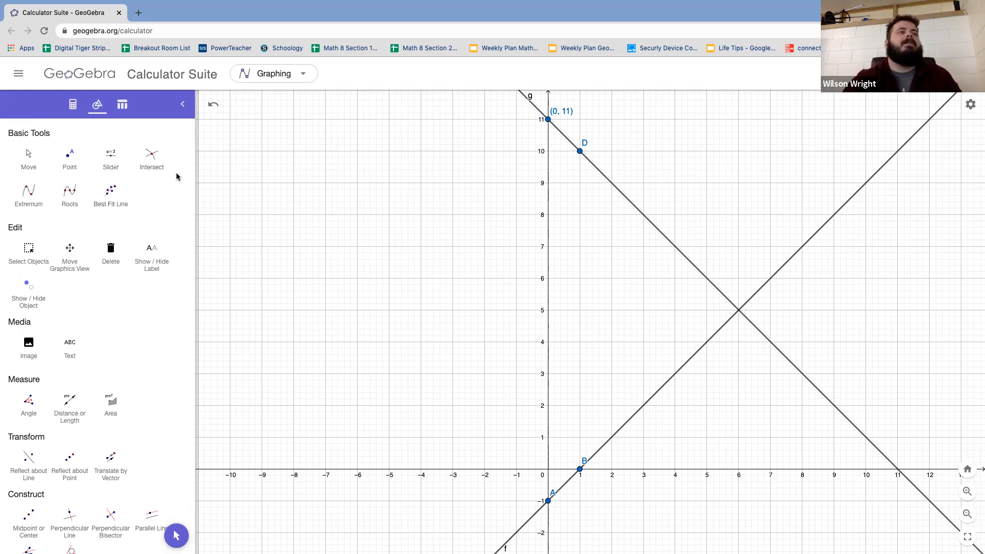
click(152, 159)
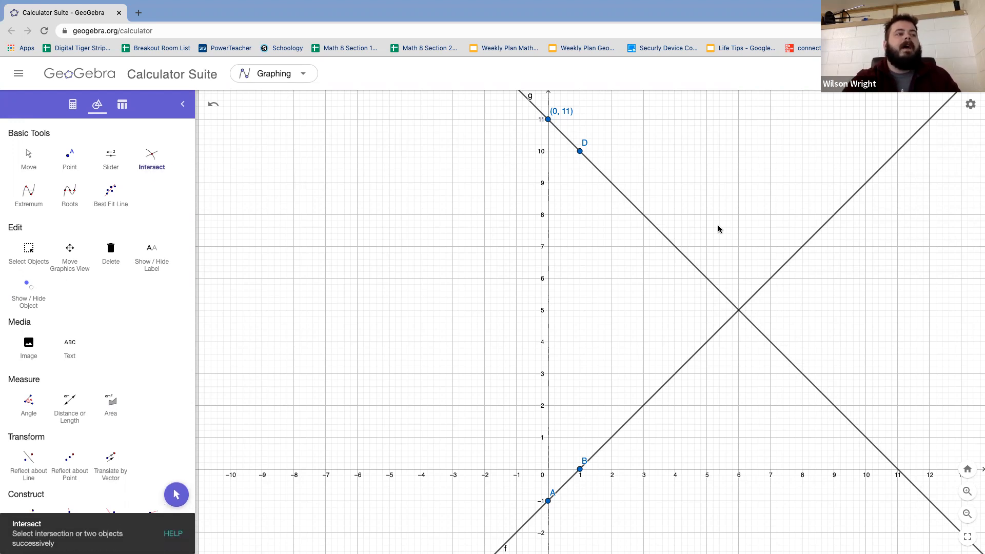
click(696, 268)
click(810, 241)
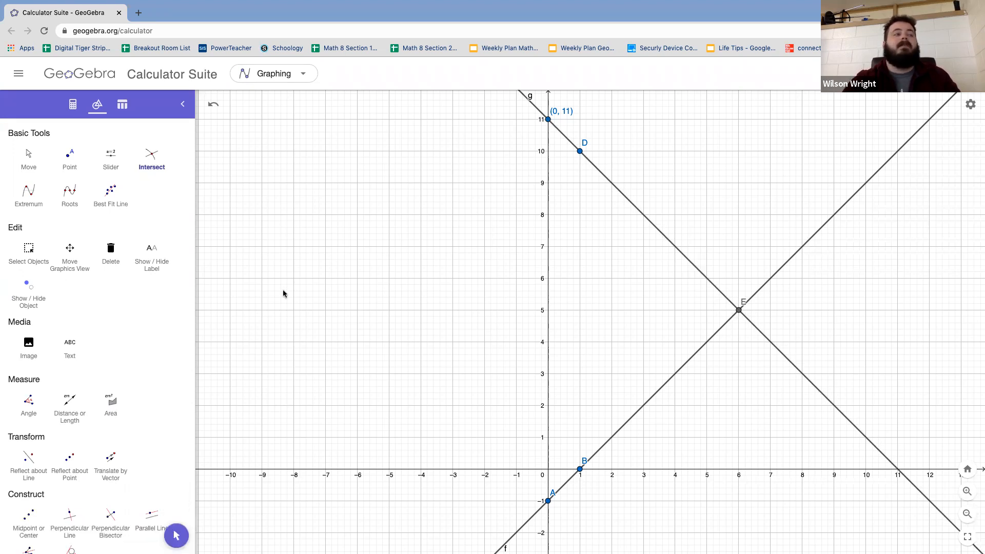
Step: Set the intersection point's label to show its value and close its settings
click(29, 156)
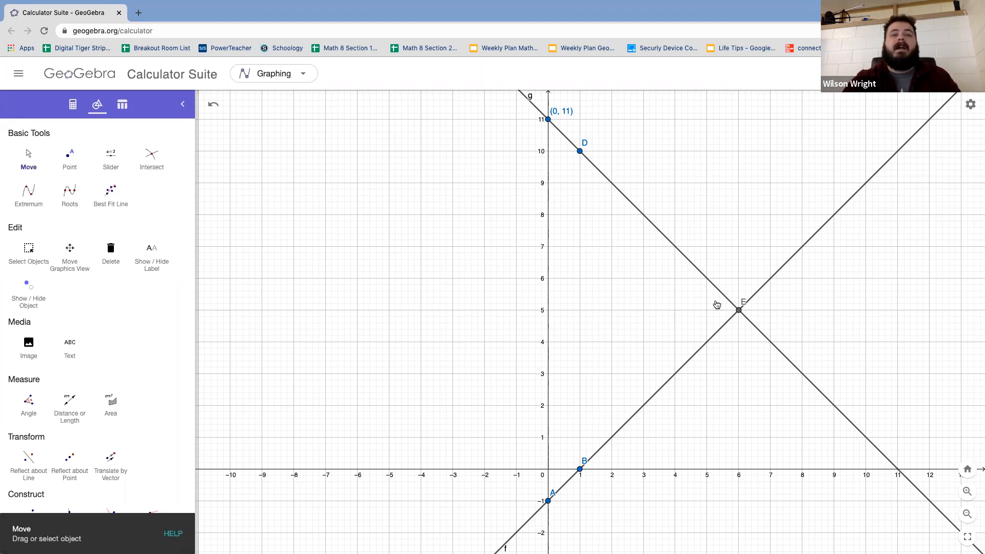
click(739, 311)
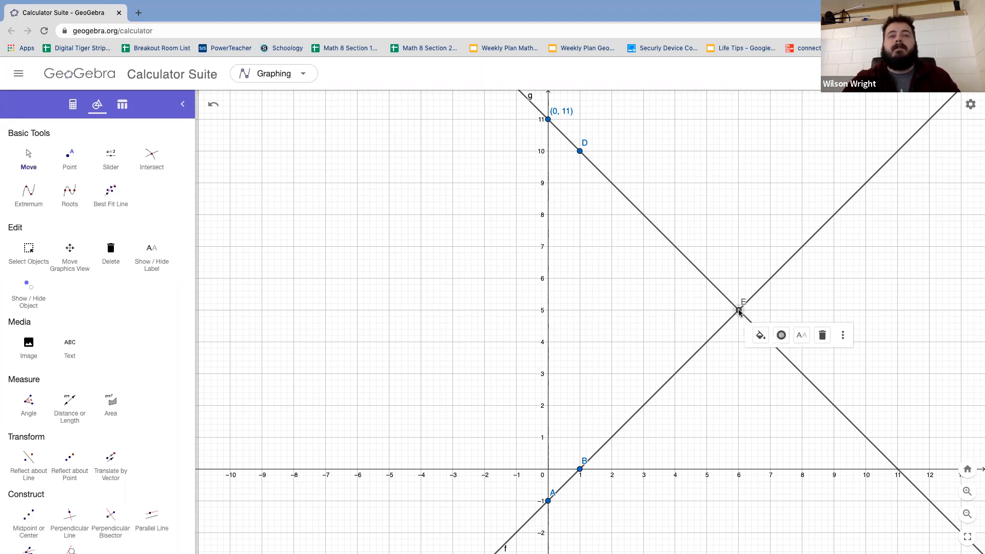
click(844, 336)
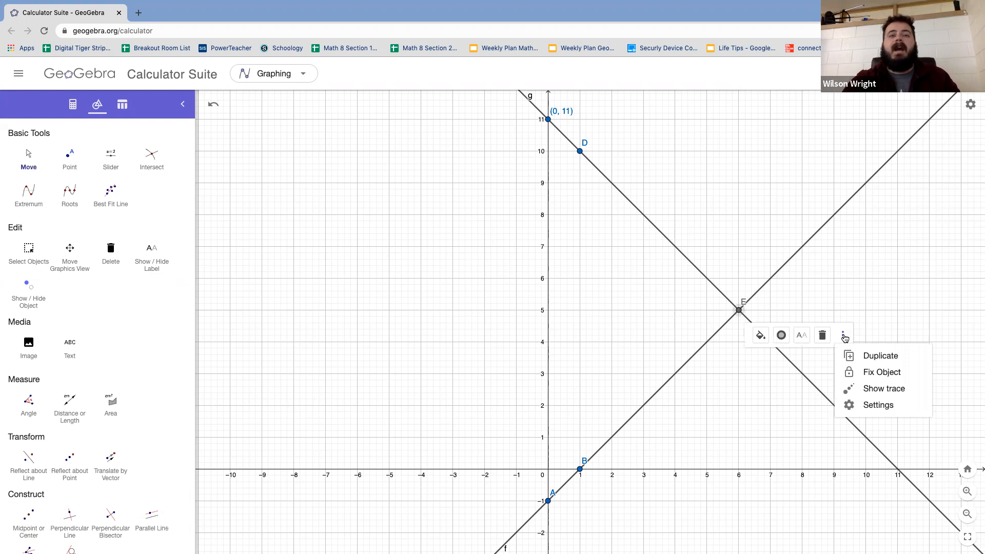
click(867, 407)
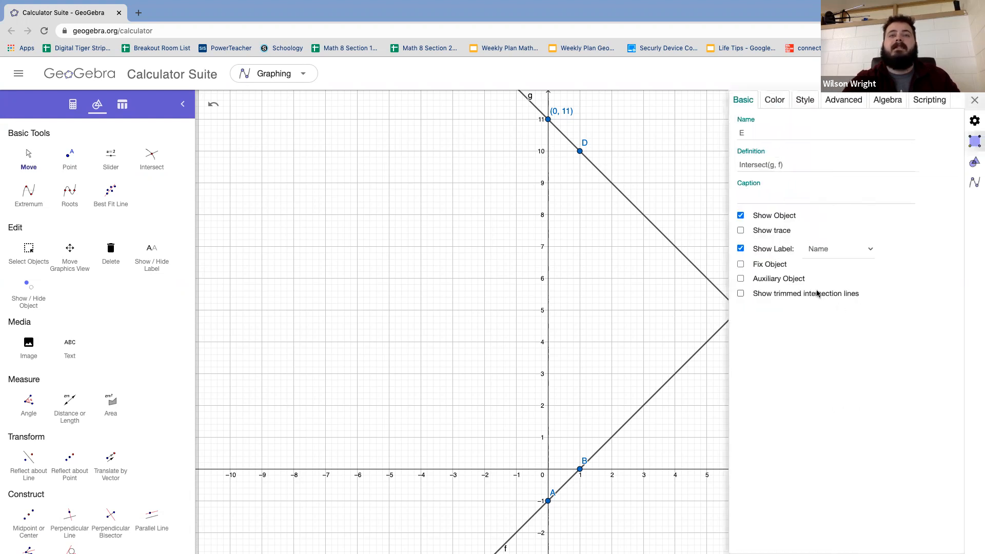
click(844, 248)
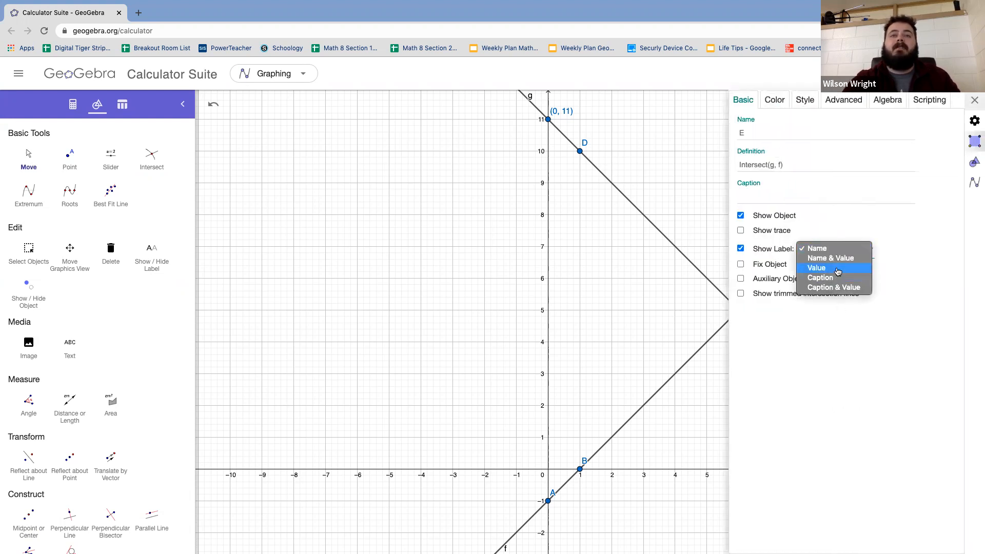
click(835, 268)
click(975, 100)
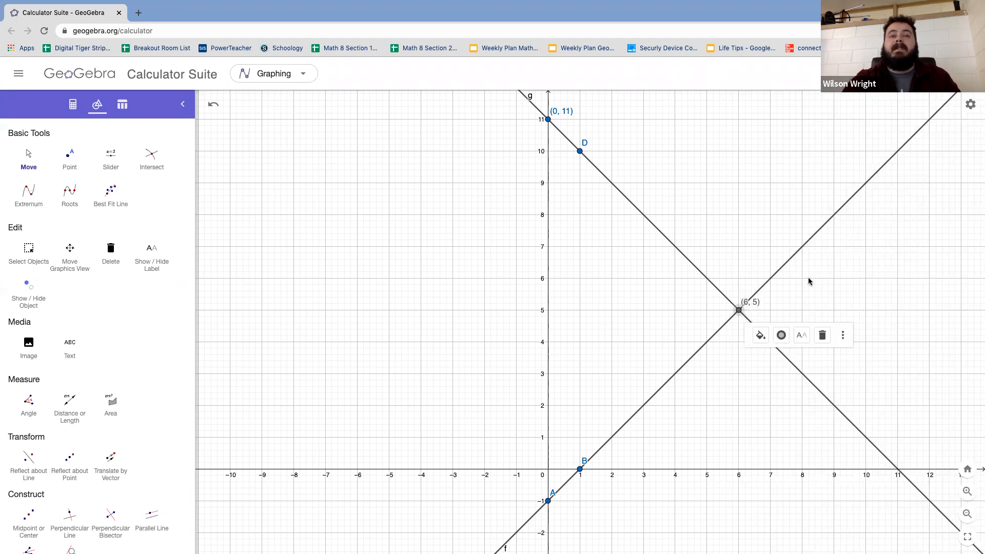
Step: Move the intersection point's coordinate label so it sits clear above the crossing of the two lines
click(758, 304)
drag(758, 304, 746, 289)
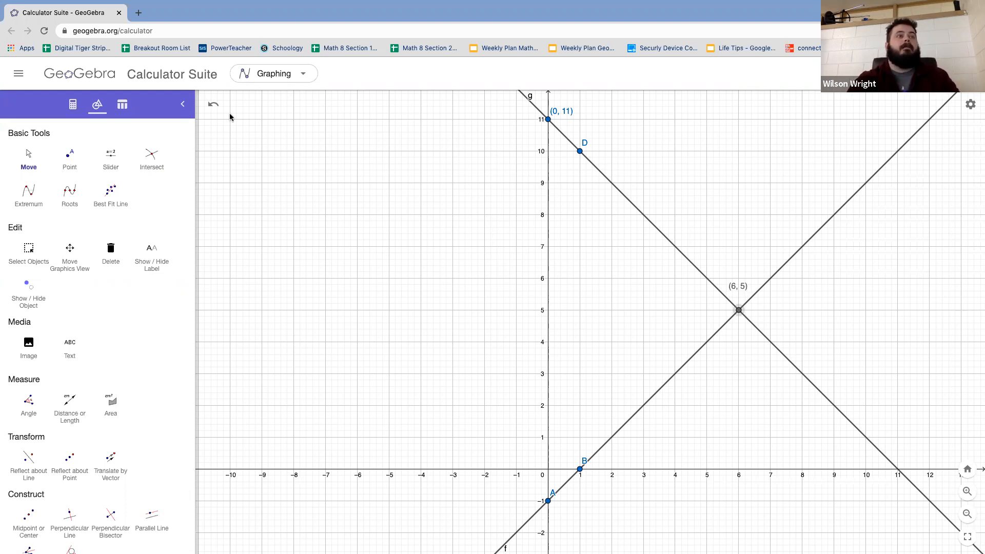
click(31, 163)
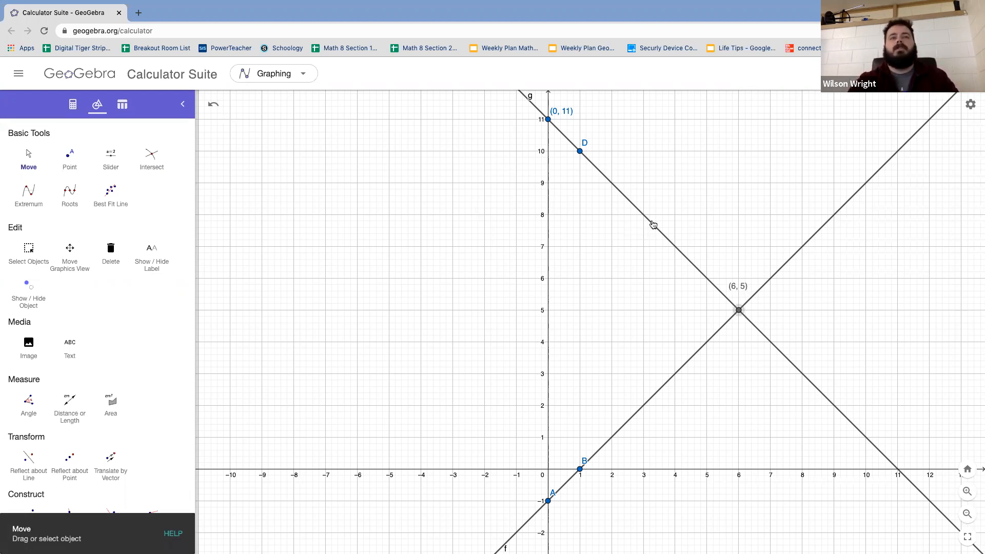
Step: Delete the two intersecting lines from the graph
click(653, 224)
key(Delete)
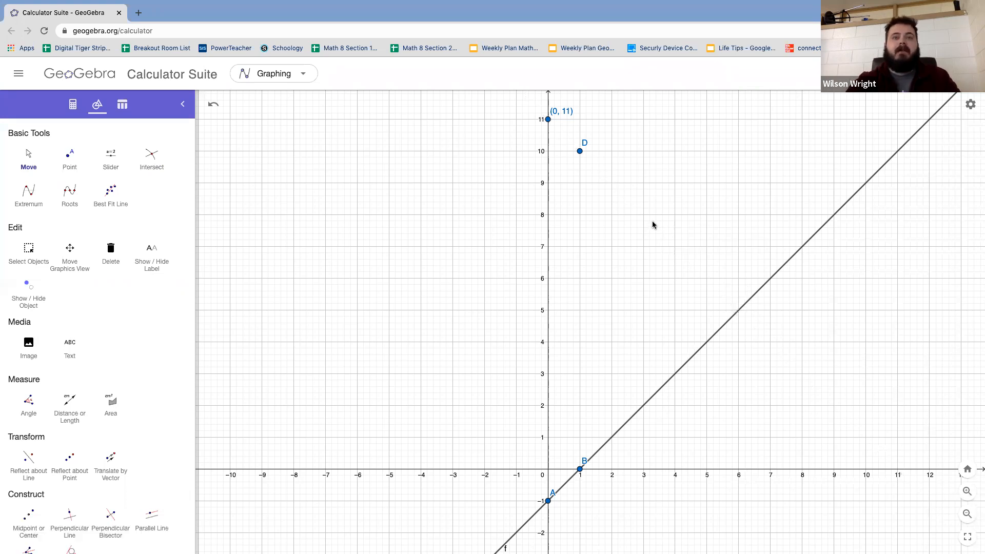
click(629, 420)
key(Delete)
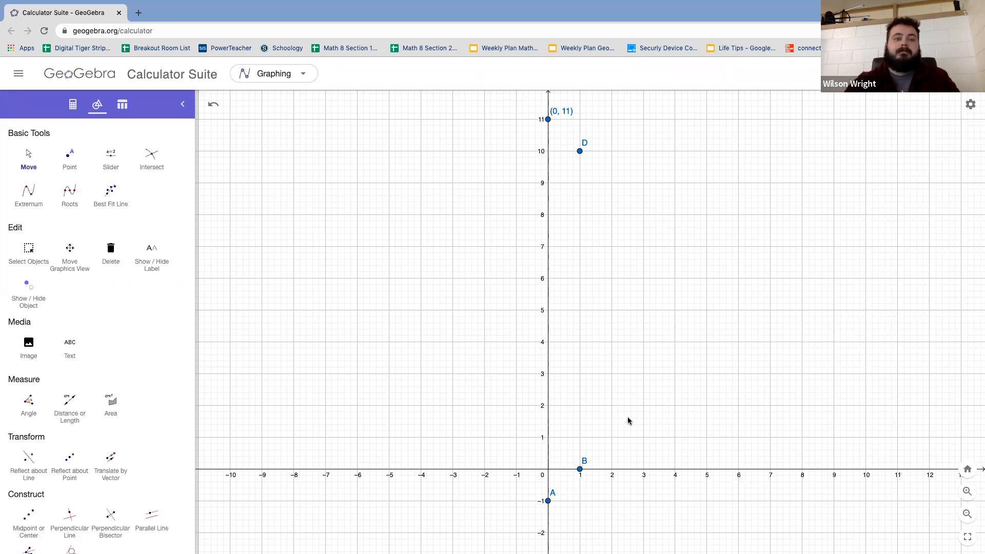
Step: Delete the four remaining points at (1, 0), (0, −1), (0, 11) and (1, 10) to clear the graph
click(581, 468)
key(Delete)
click(548, 500)
key(Delete)
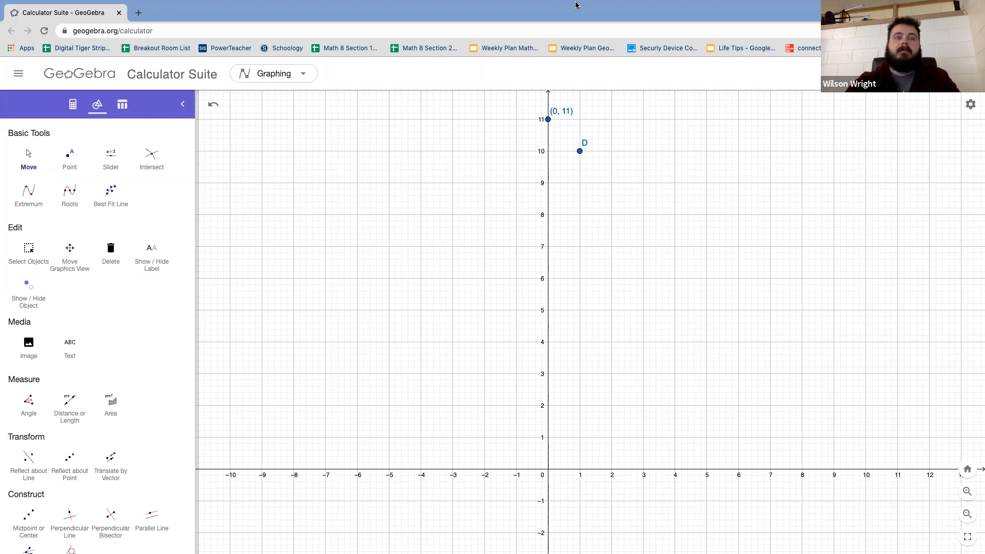
click(548, 120)
drag(549, 121, 580, 152)
key(Delete)
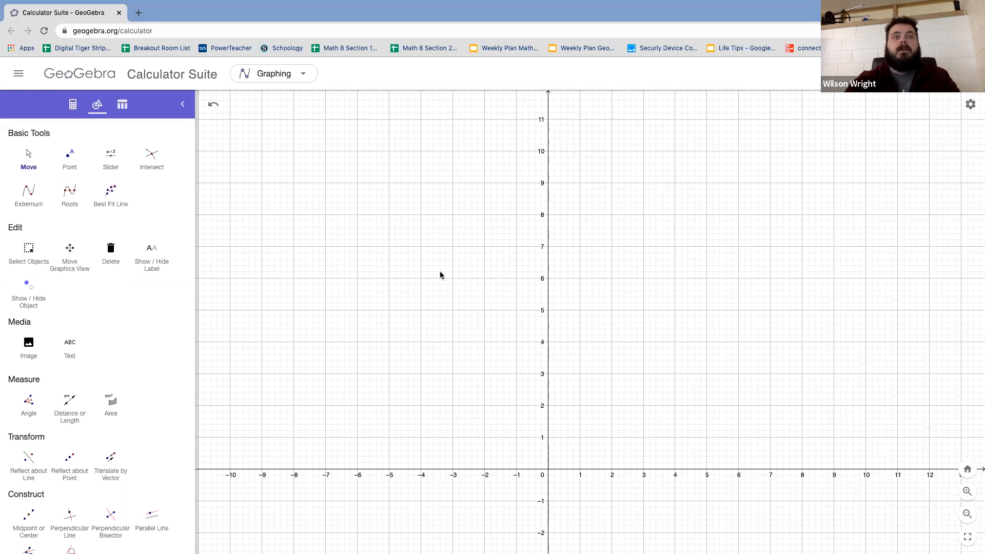
Step: Check problem 2 in the 3A Homework PDF and plot points at (0, 0) and (1, −1) for y = −x in GeoGebra
drag(461, 379, 504, 229)
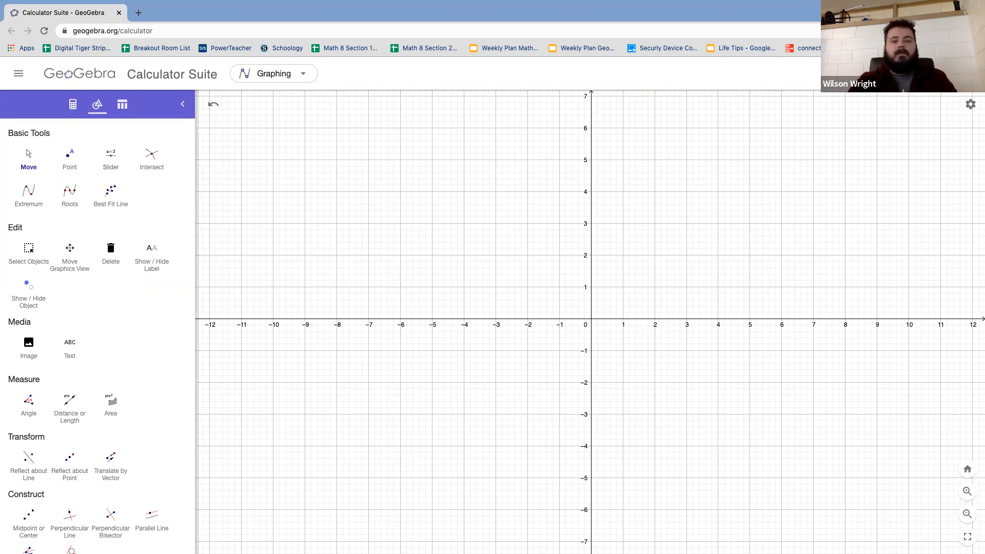
key(ctrl+Left)
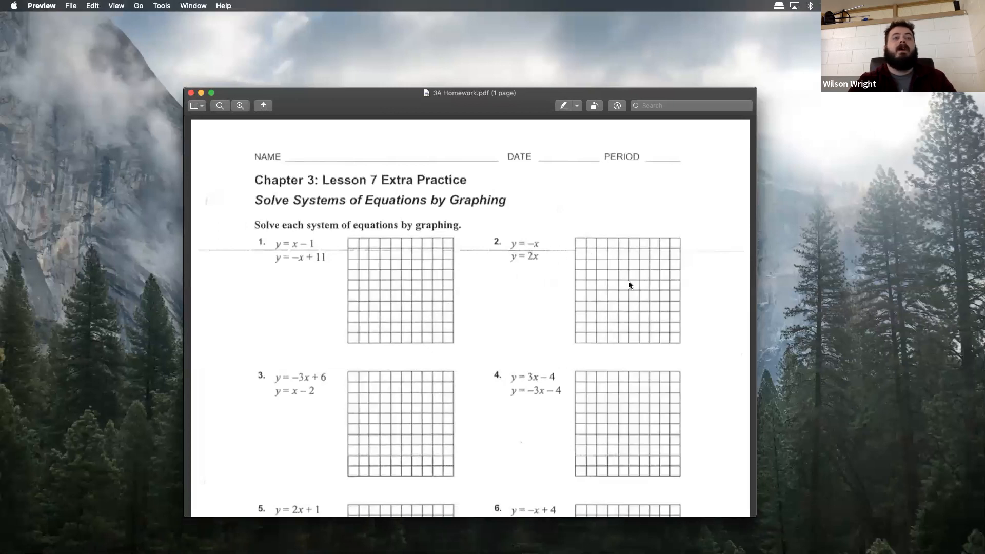
key(ctrl+Right)
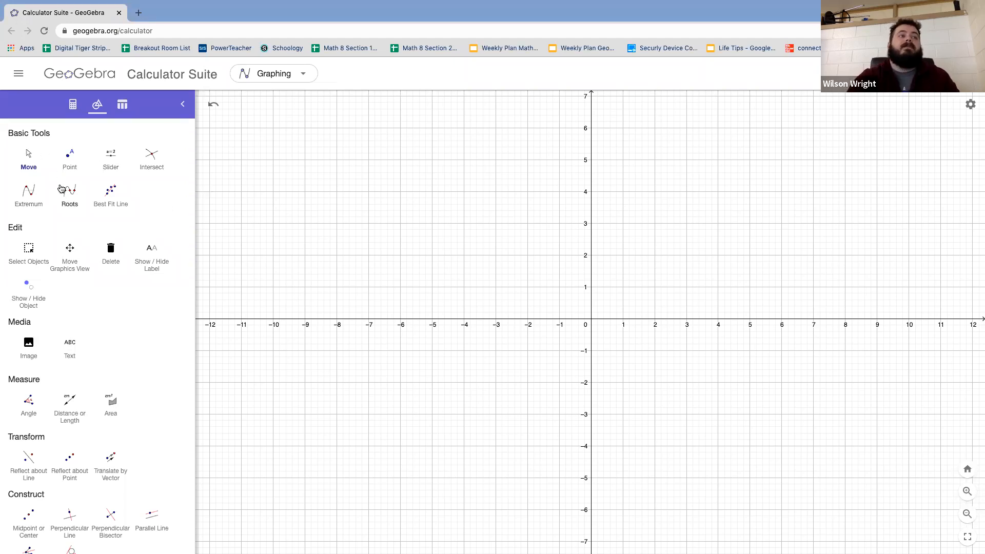
click(70, 160)
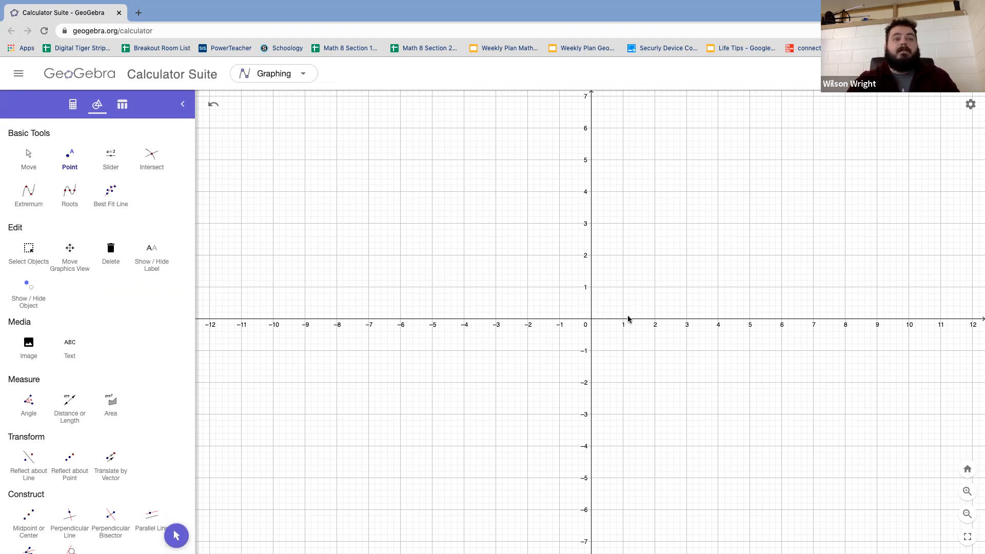
click(592, 319)
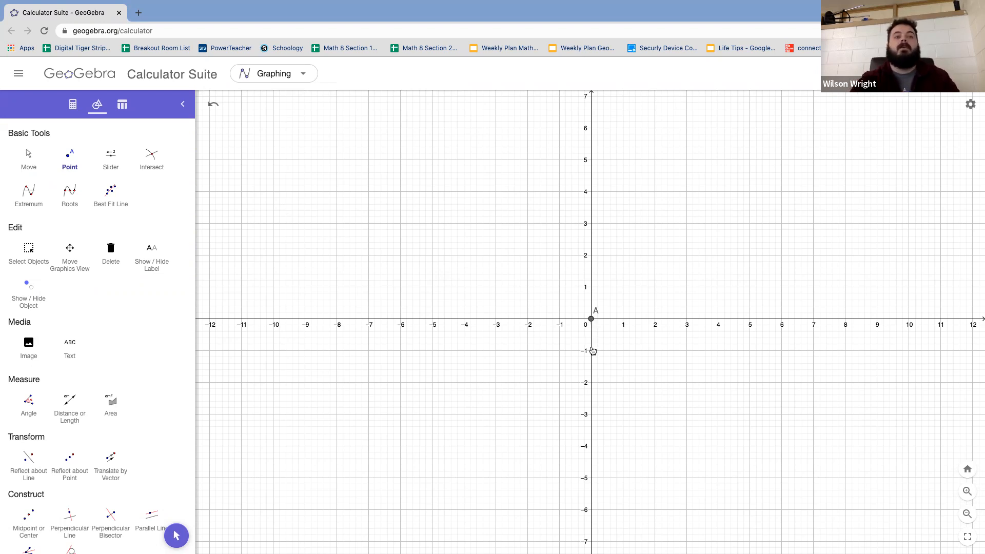
click(623, 351)
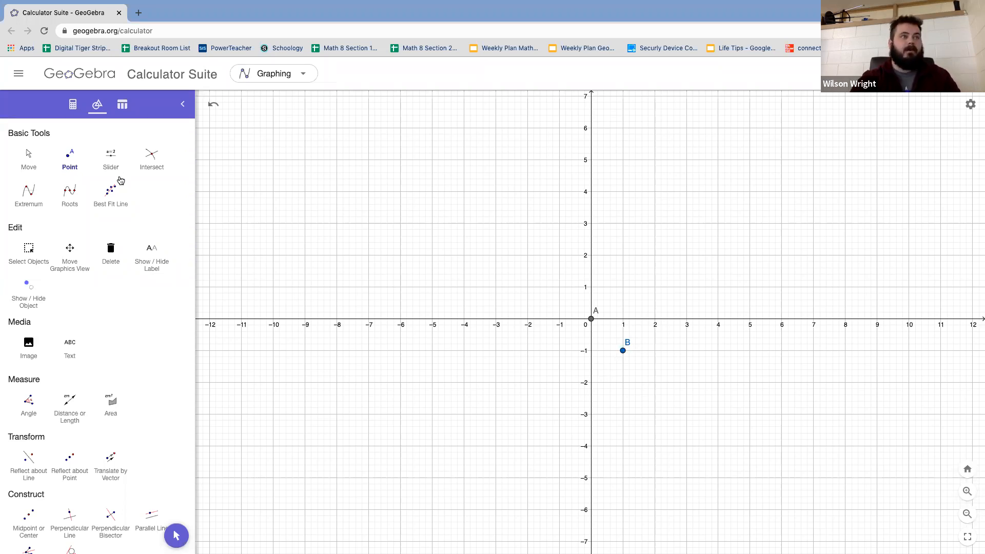
Step: Draw a line through the origin and the point (1, −1) with the Line tool
scroll(97, 345, down, 3)
click(28, 446)
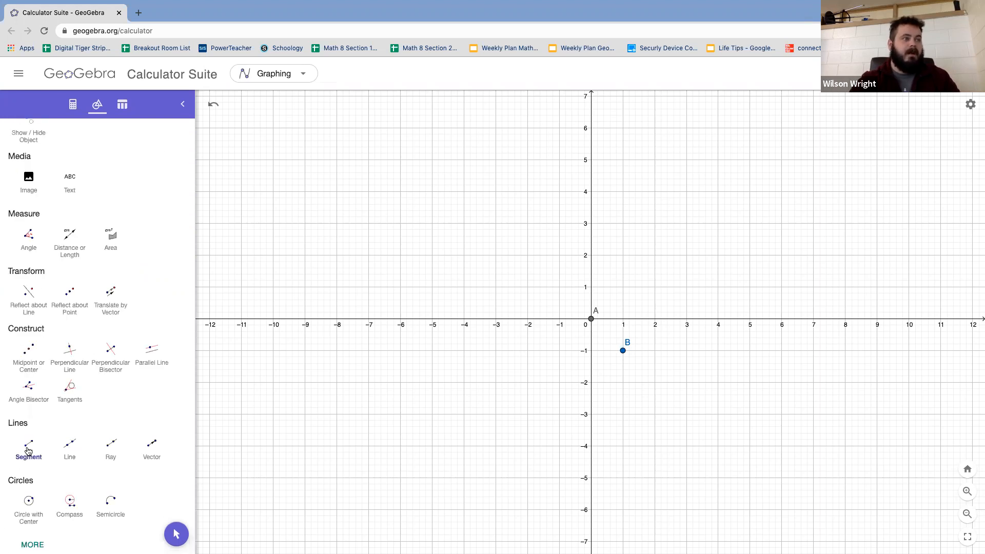
click(69, 445)
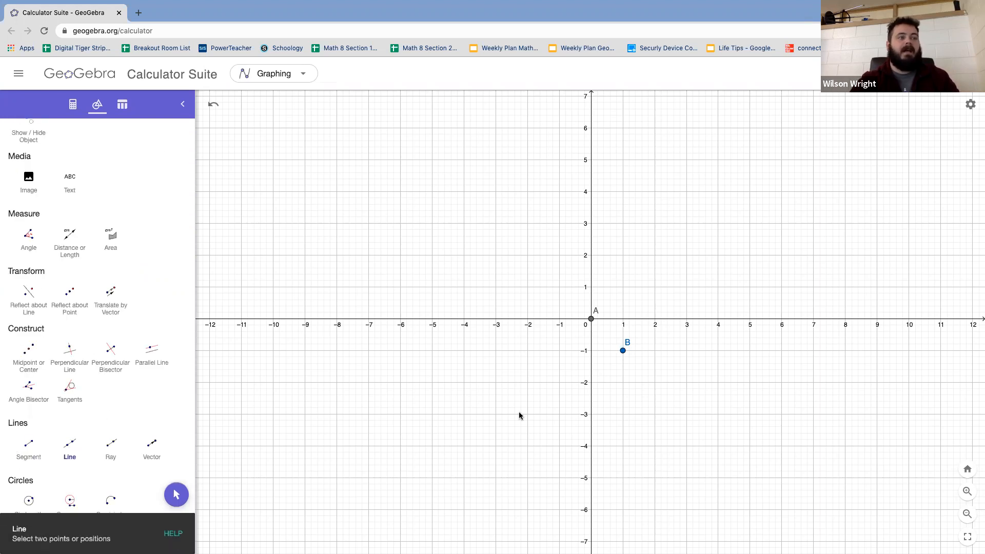
click(591, 319)
click(623, 350)
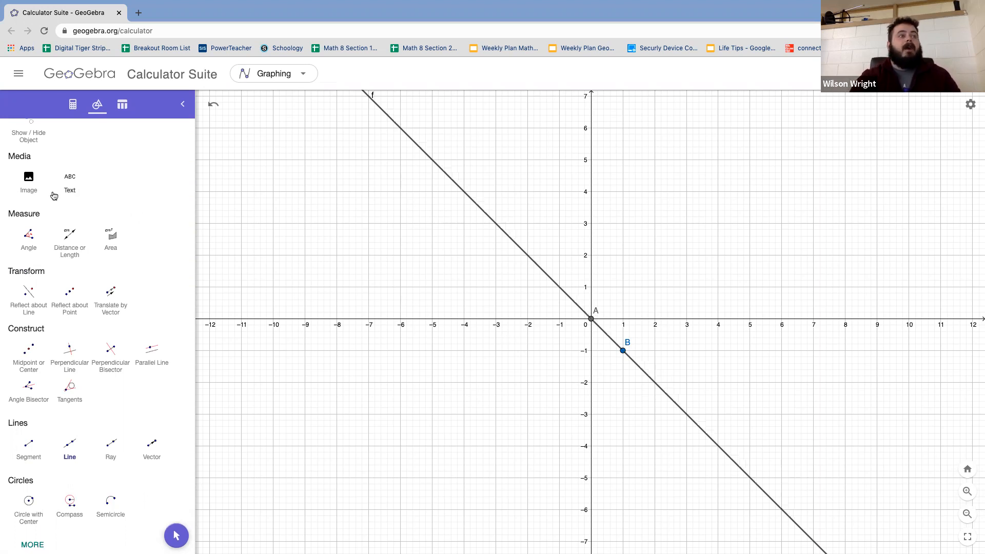
Step: Plot a point at (1, 2) and draw the line y = 2x through it and the origin
scroll(54, 200, up, 2)
scroll(54, 200, up, 2)
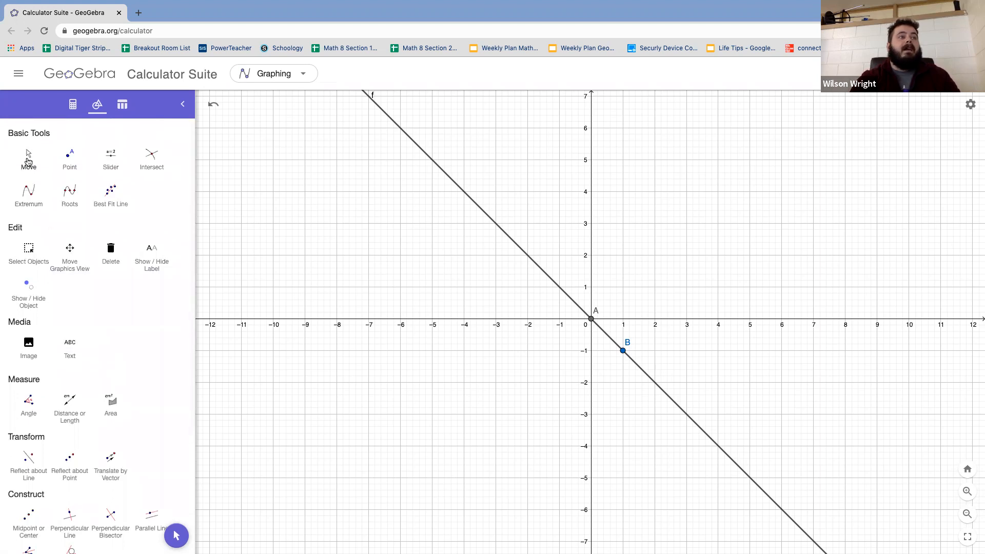
click(67, 164)
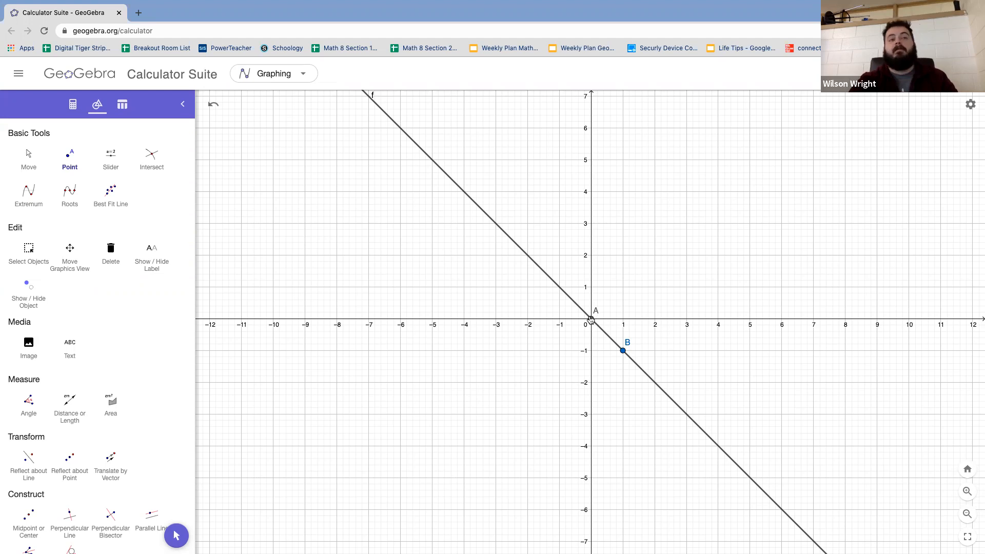
click(622, 256)
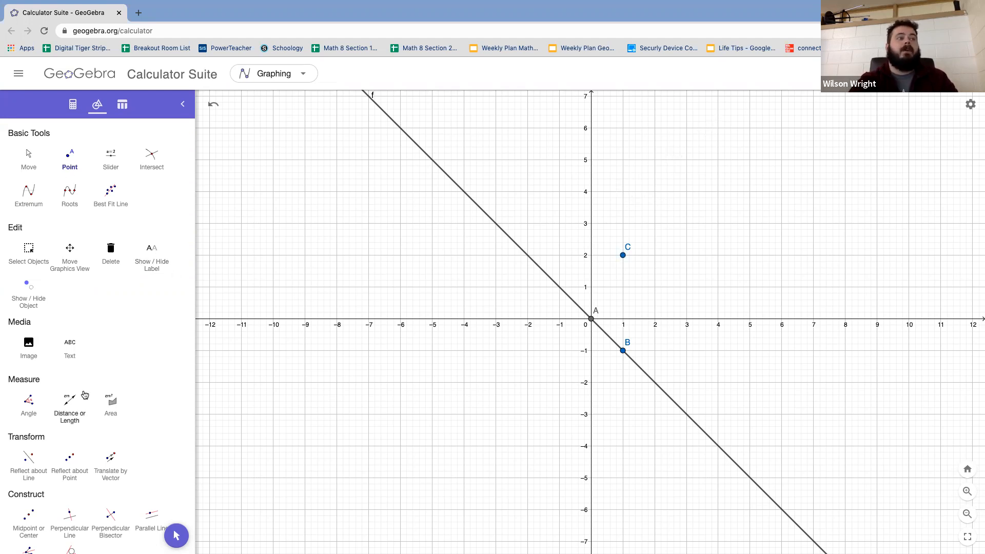
scroll(85, 395, down, 3)
click(70, 444)
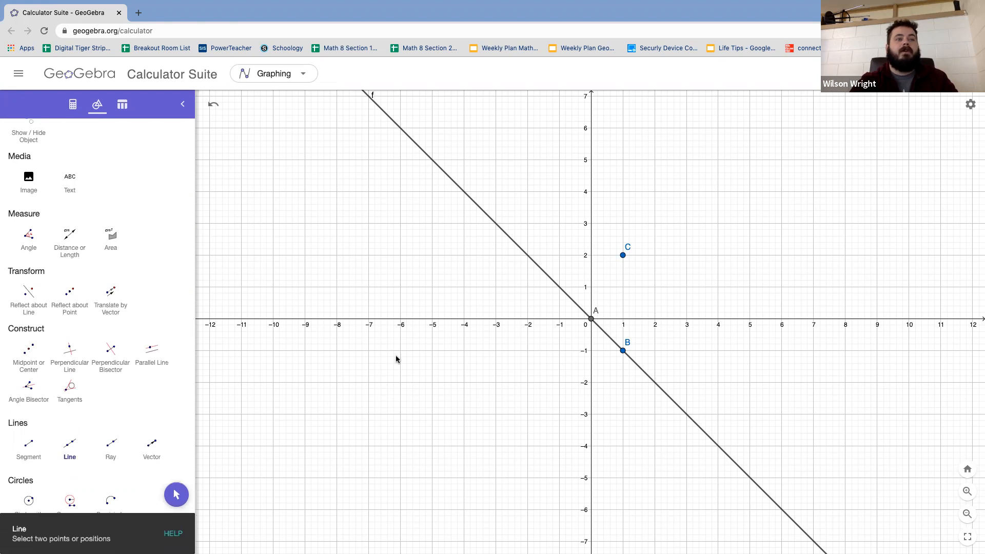
click(591, 320)
click(622, 257)
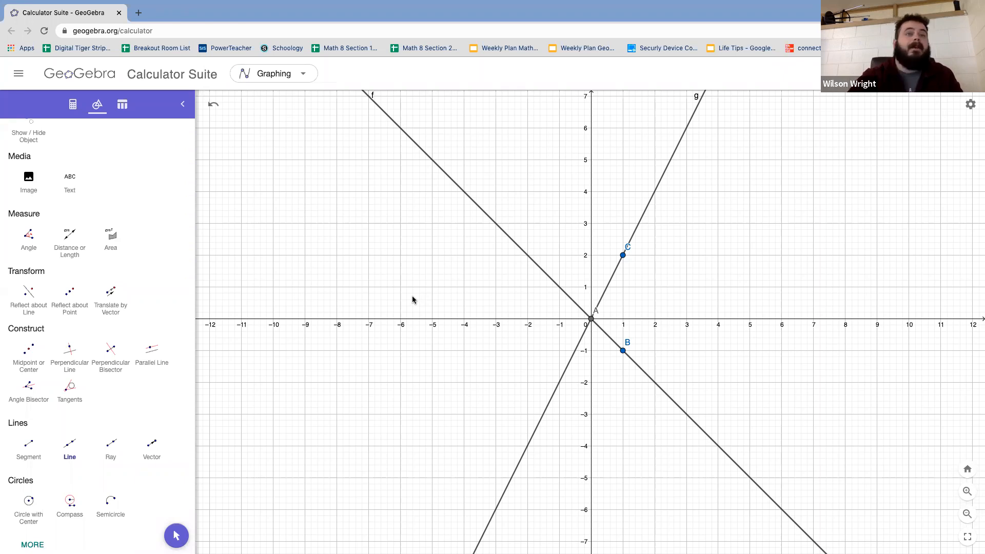
Step: Mark the crossing of the lines y = −x and y = 2x with the Intersect tool
scroll(167, 215, up, 3)
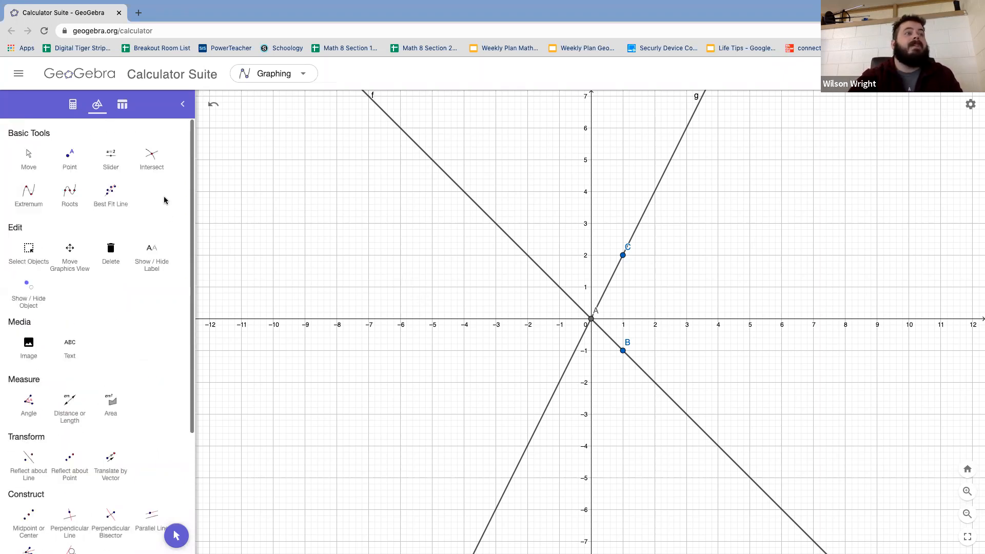
click(155, 164)
click(564, 291)
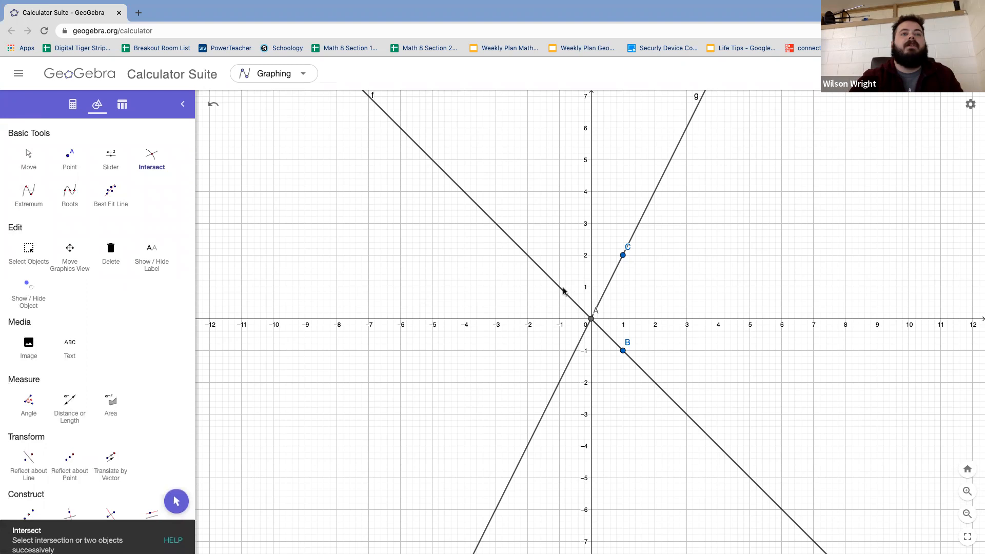
click(606, 289)
key(Escape)
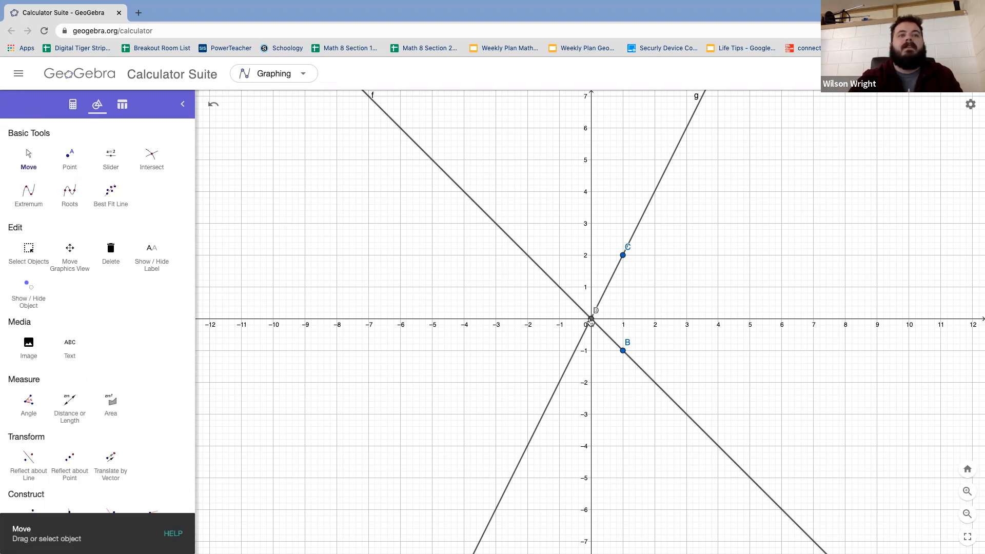
Step: Set the label of the point at the origin to show its value and close its settings
click(591, 320)
click(695, 344)
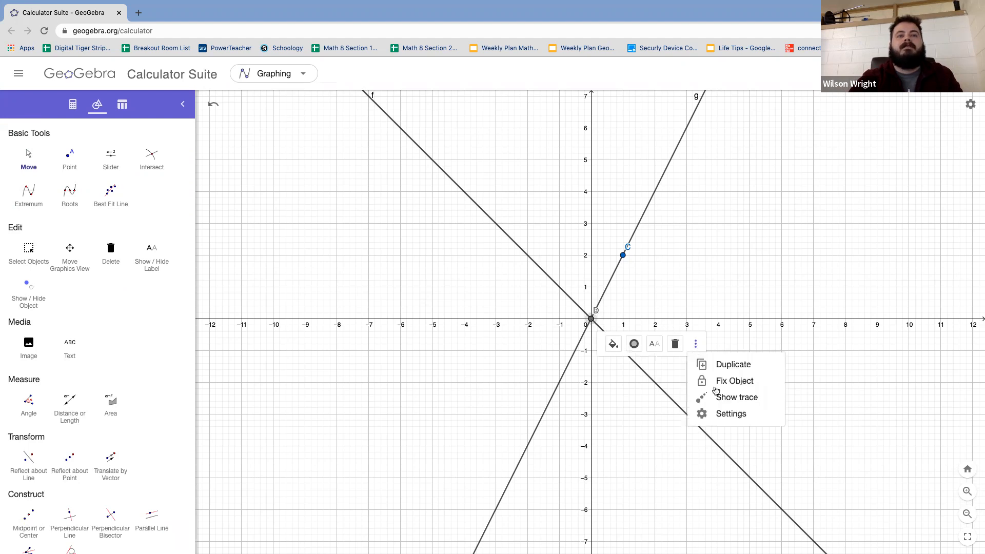
click(729, 414)
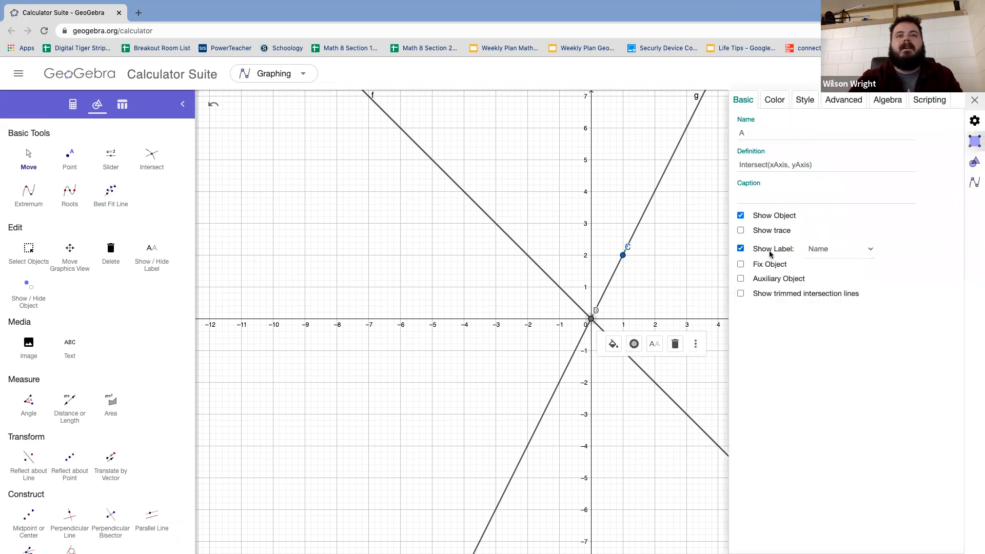
click(833, 248)
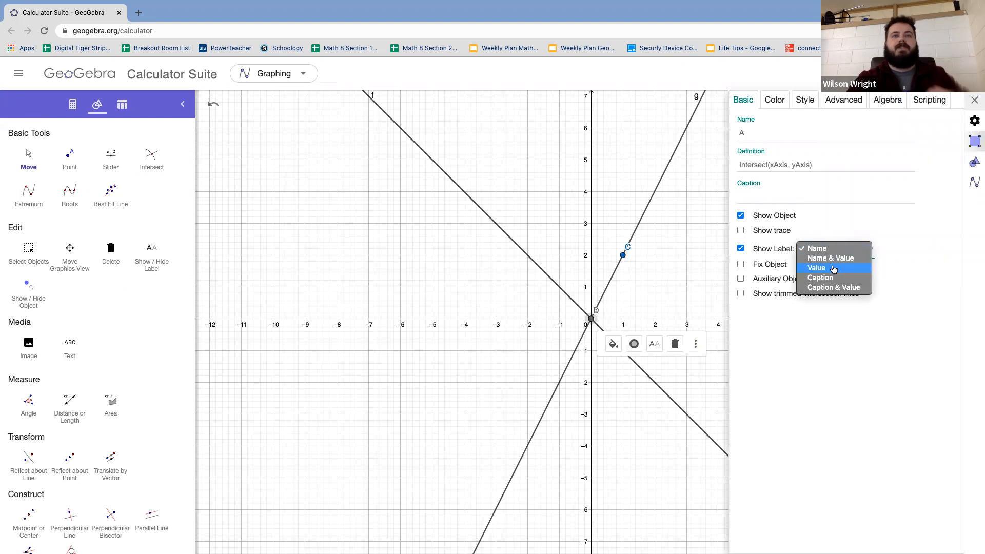
click(833, 268)
click(827, 195)
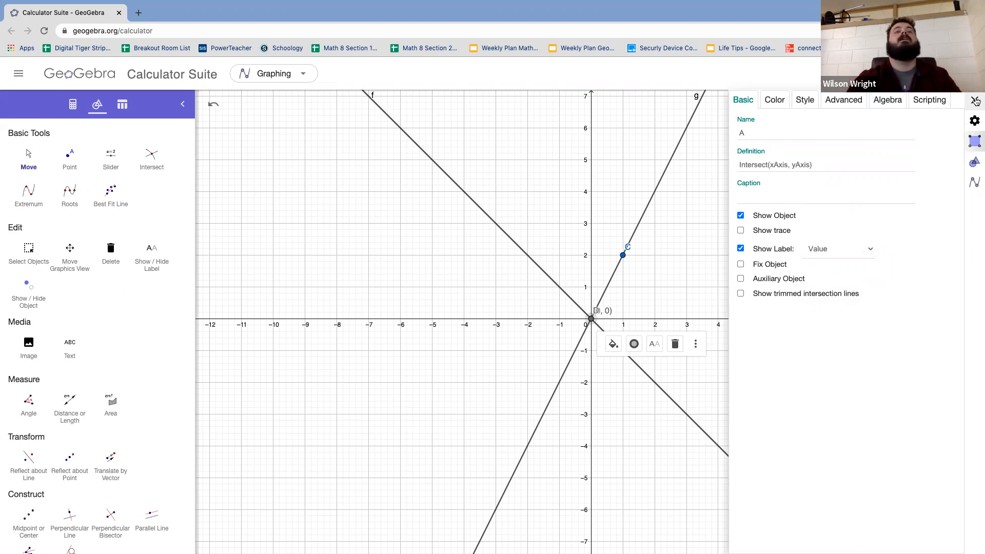
click(976, 101)
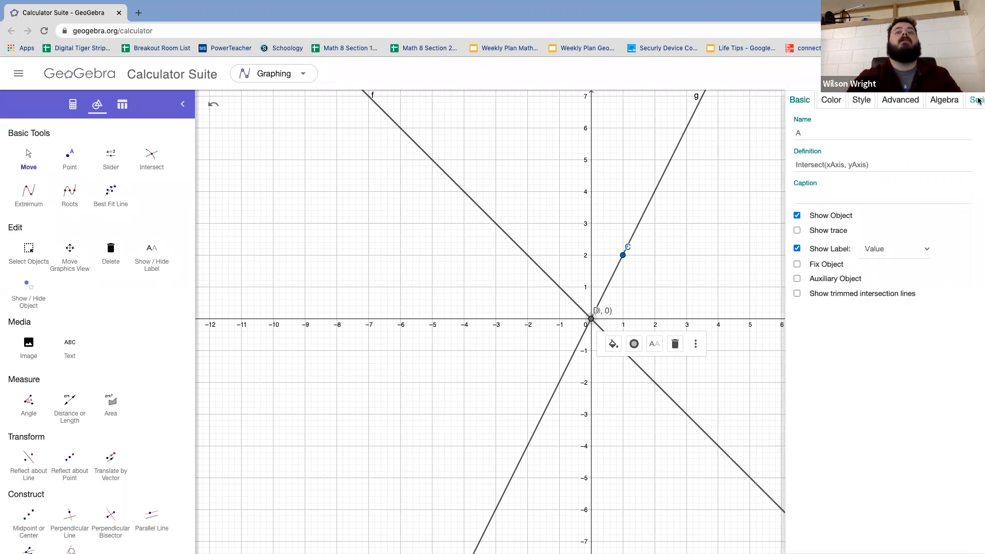
Step: Delete the lines y = −x and y = 2x together with the points at the origin, (1, −1) and (1, 2)
click(25, 158)
click(566, 296)
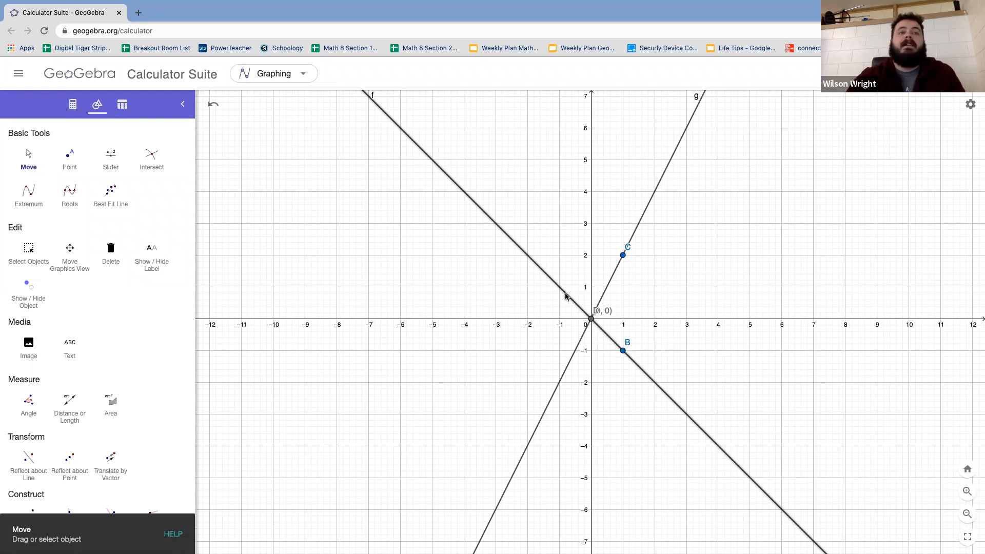
key(Delete)
click(591, 320)
key(Delete)
click(622, 351)
key(Delete)
click(623, 255)
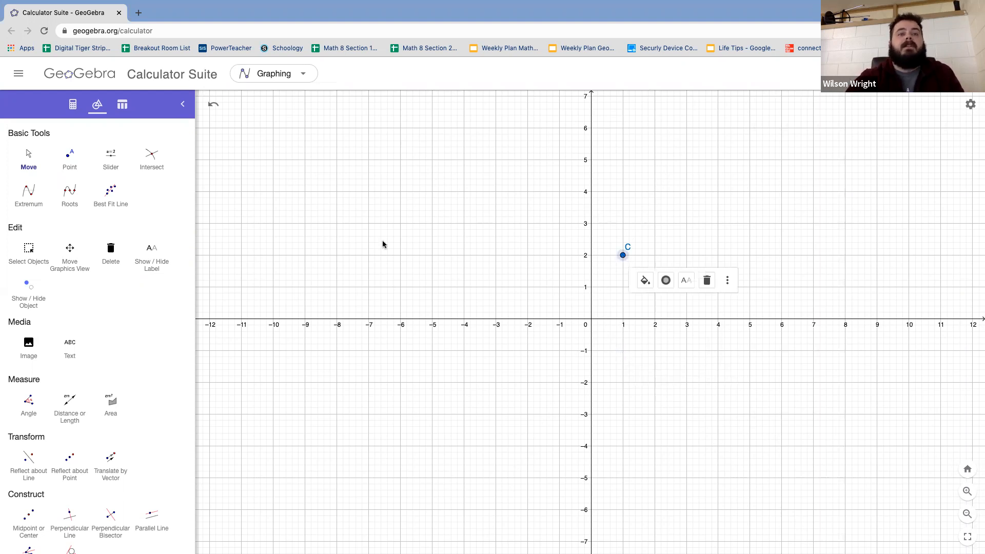
key(Delete)
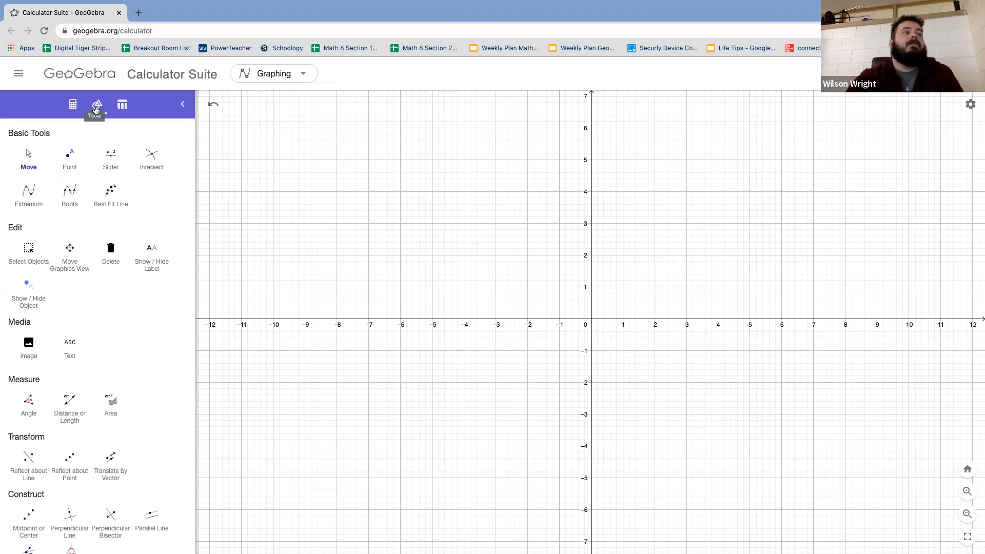
Step: Check problem 3 in the homework PDF and enter its first equation, y = −3x + 6, in GeoGebra's algebra input
click(72, 106)
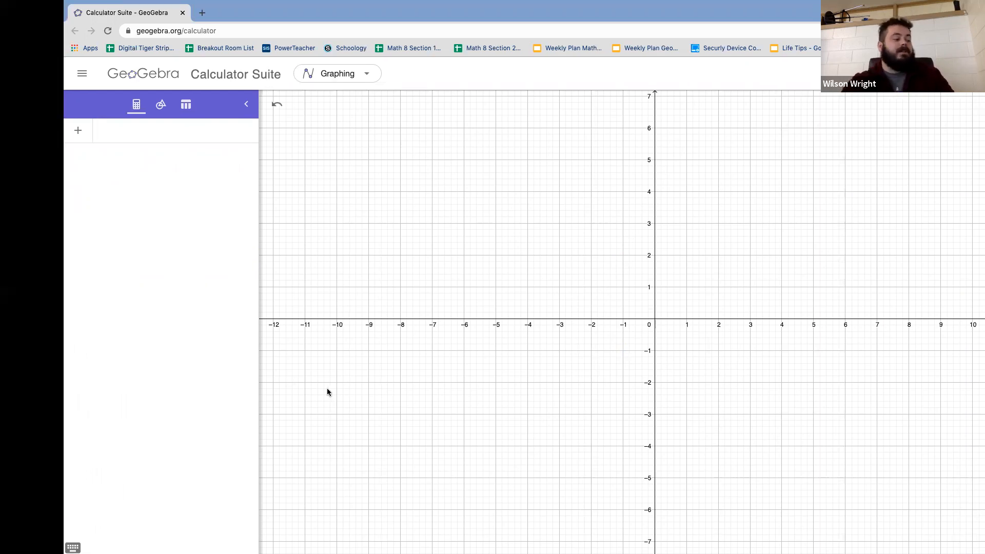
key(ctrl+Left)
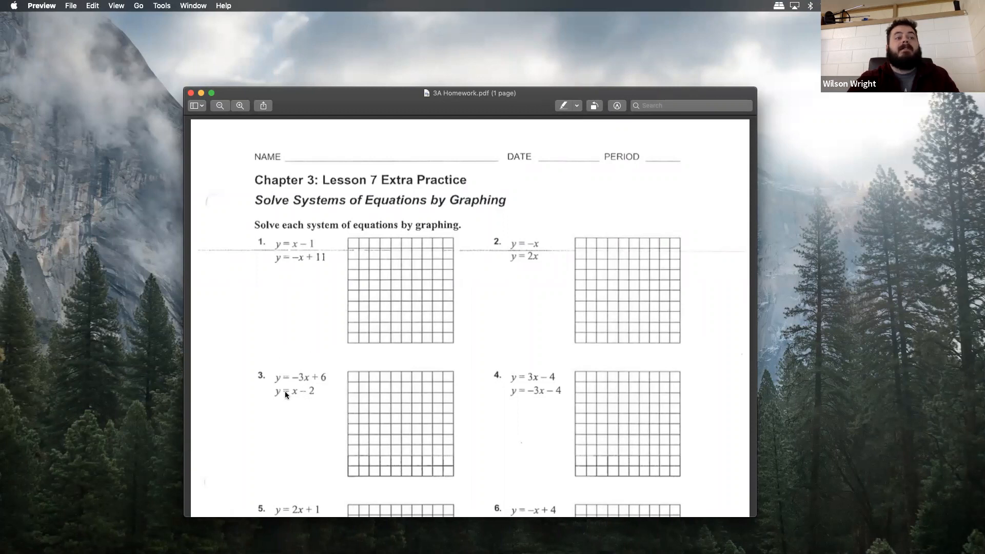
key(ctrl+Right)
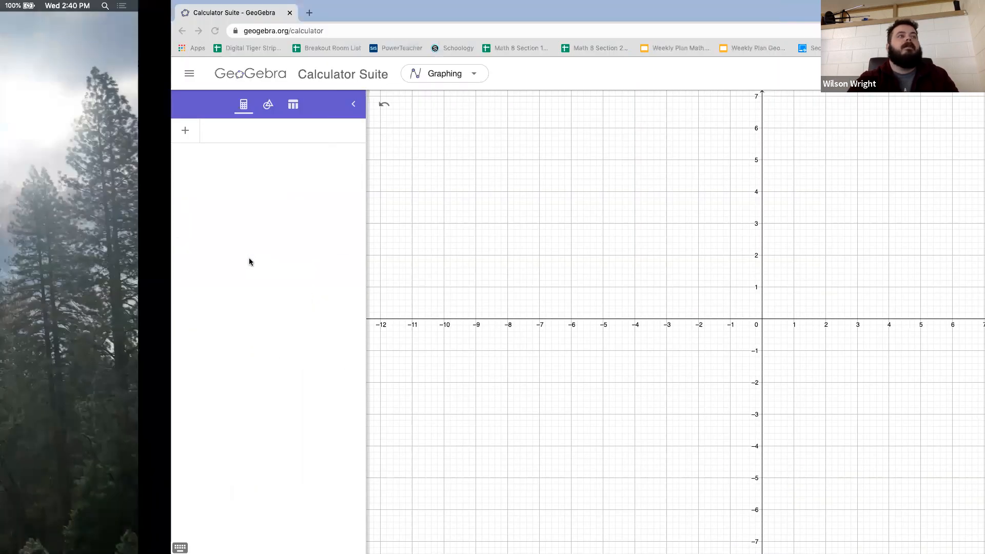
click(99, 137)
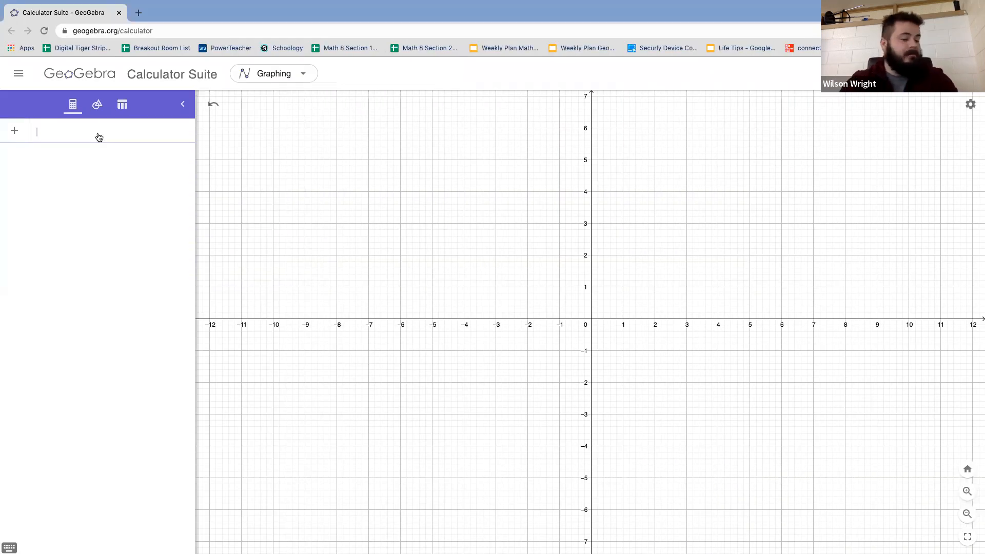
text(=)
text(-3x)
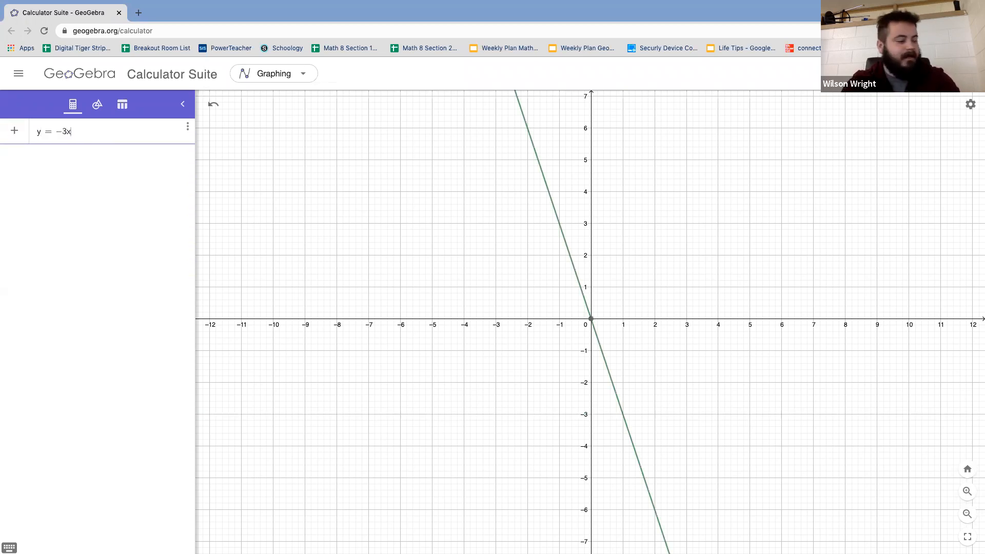
text(+6)
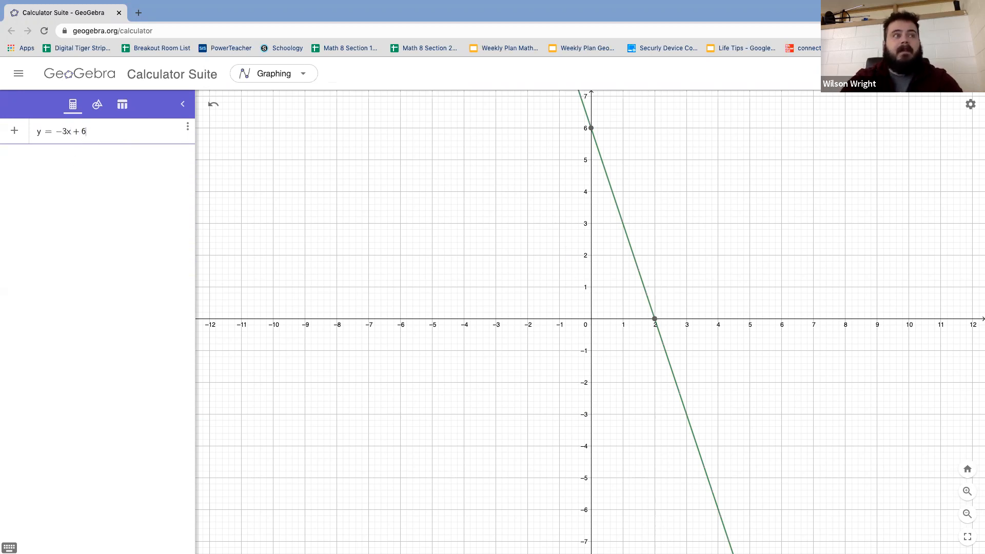
Step: Confirm the equation y = −3x + 6 and add problem 3's second equation, y = x − 2, in the algebra input
key(Return)
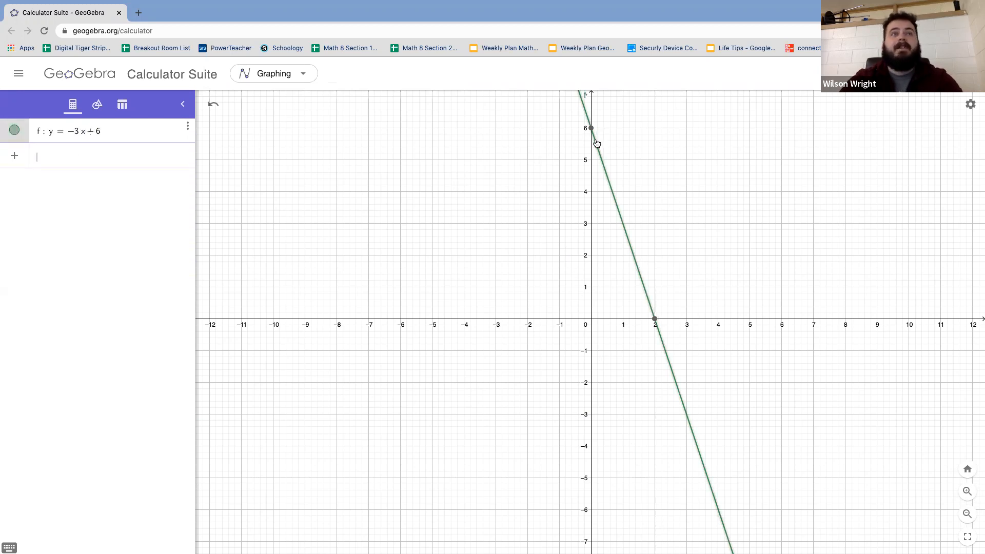
click(111, 162)
text(y )
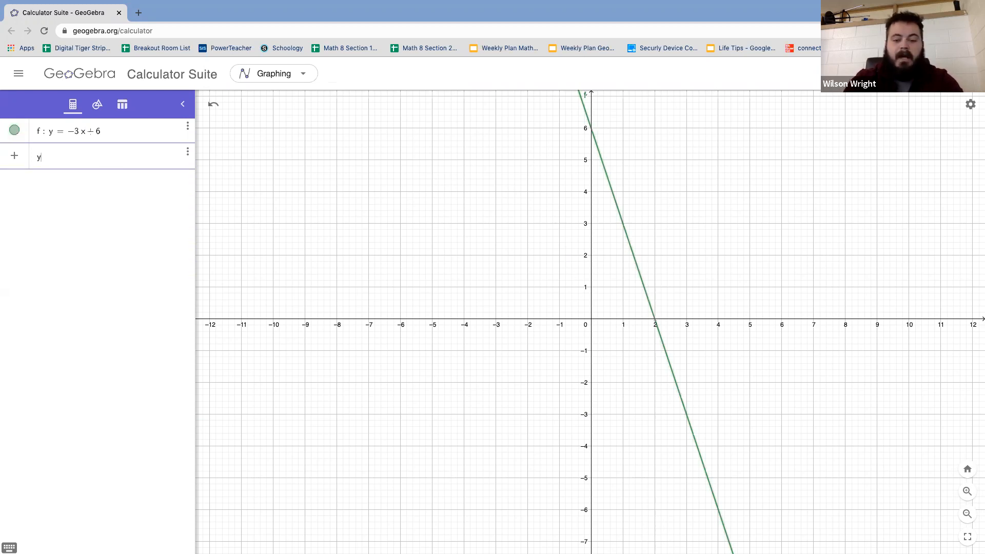
text(= )
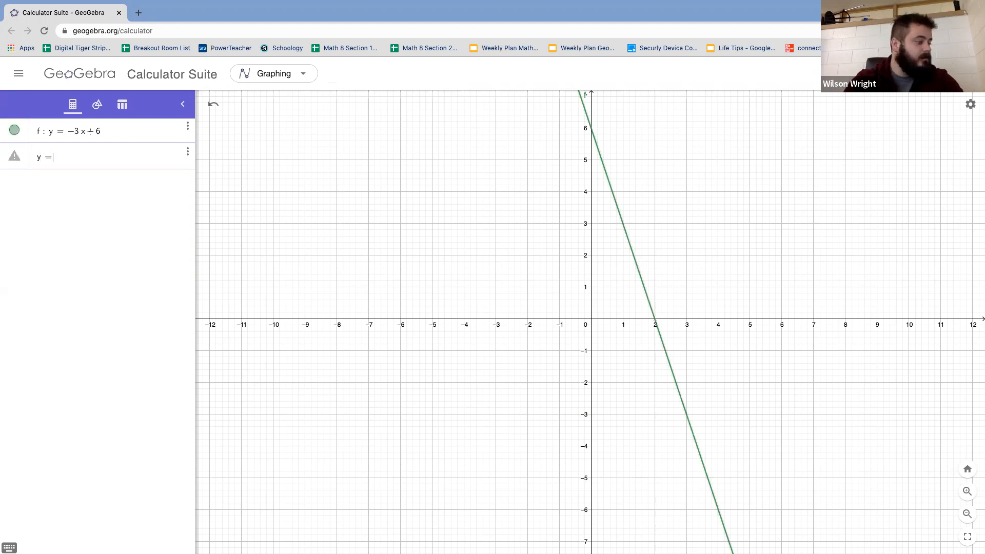
text(x )
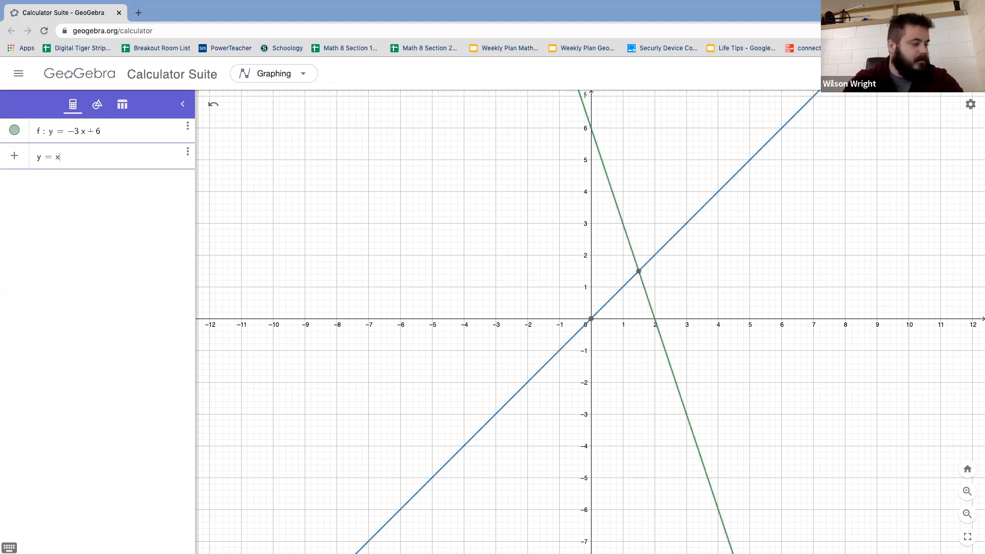
text(- 2)
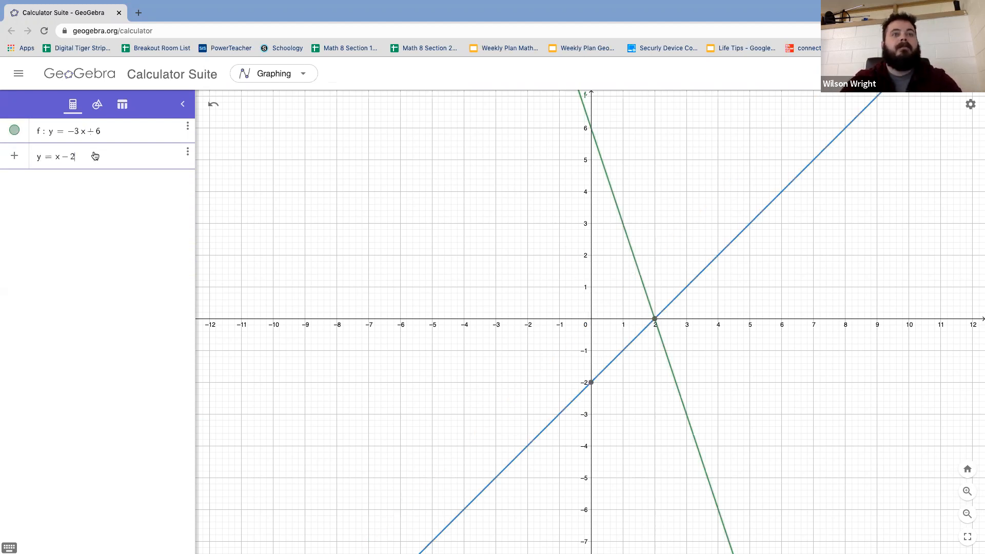
key(Return)
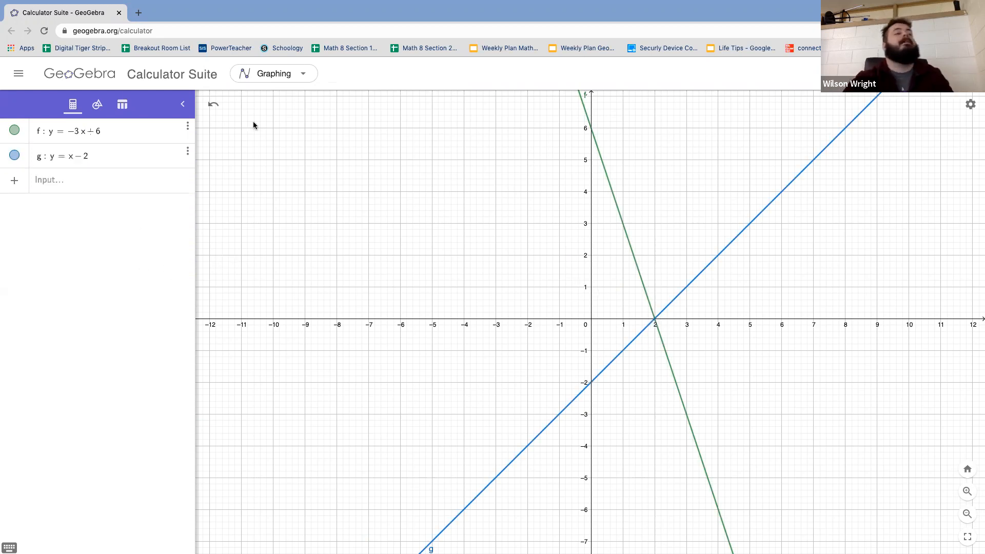
Step: Mark the crossing of the lines y = −3x + 6 and y = x − 2 with the Intersect tool
click(97, 106)
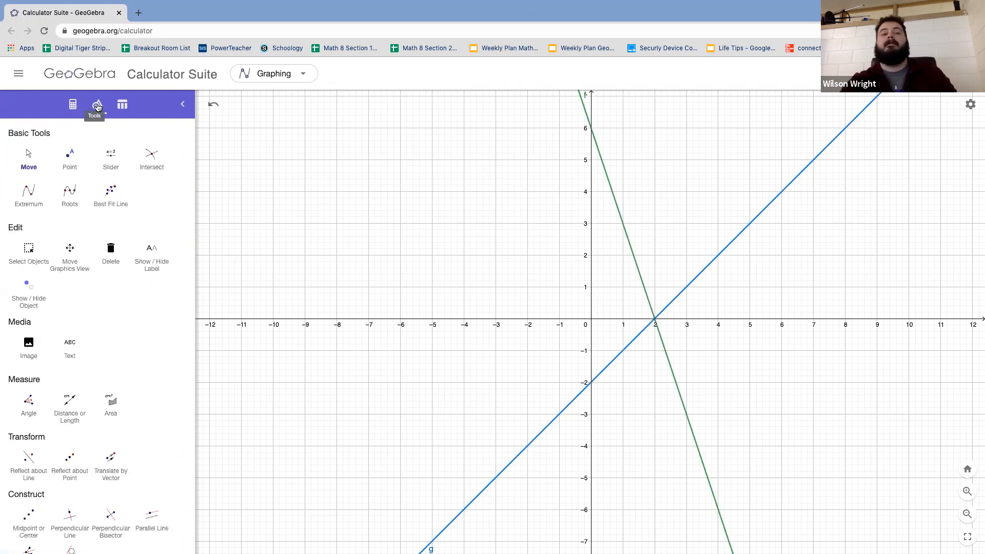
click(153, 160)
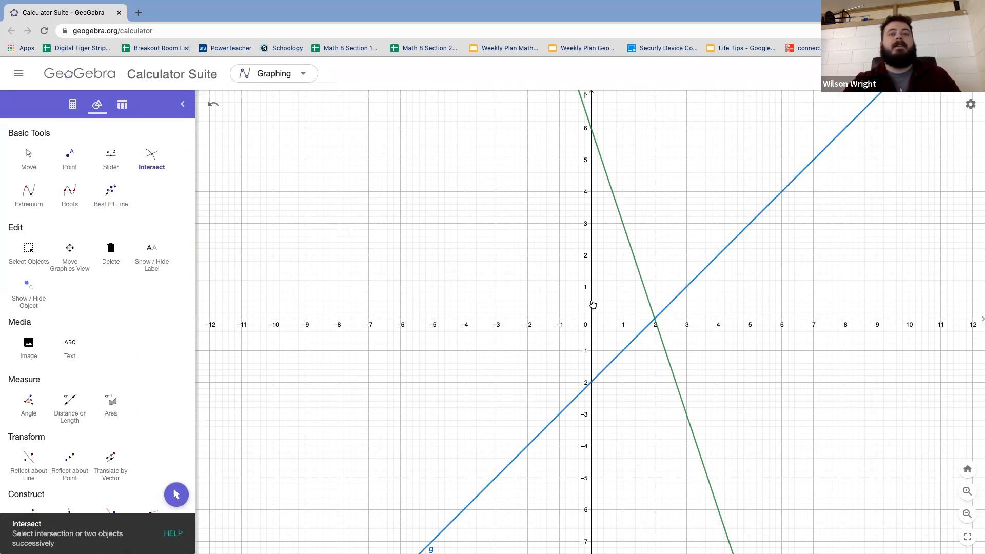
click(647, 329)
click(661, 342)
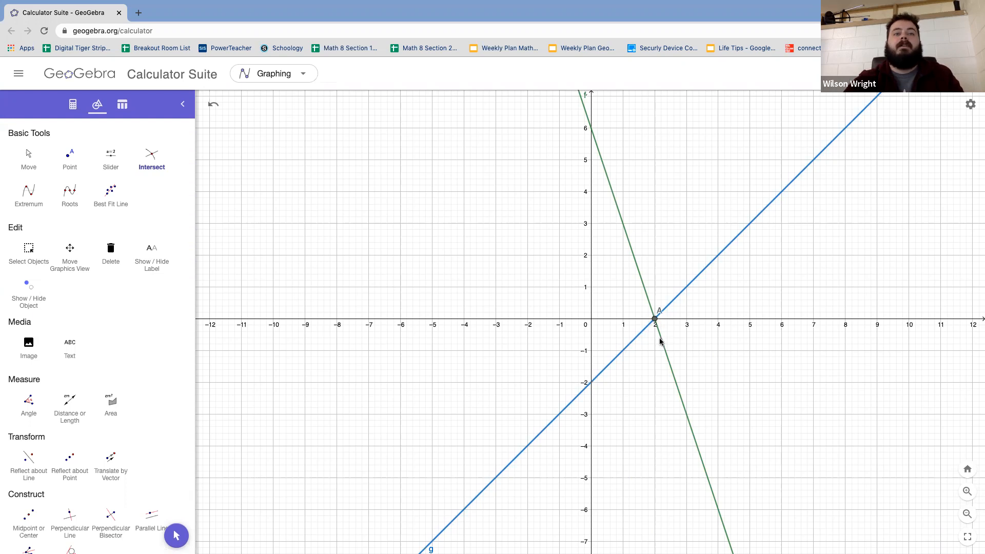
Step: Set the intersection point's label to show its value, close its settings, and move the label slightly clear of the lines
click(29, 158)
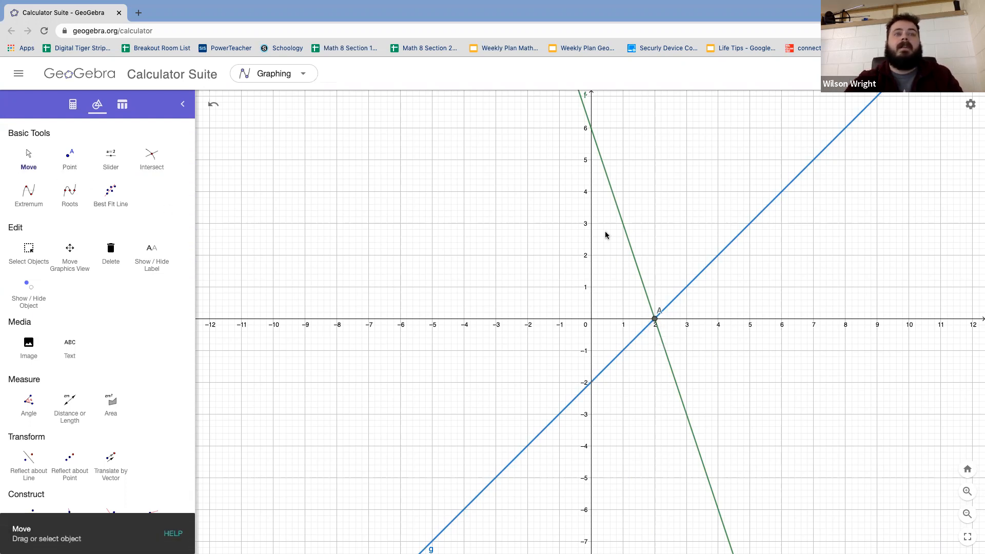
click(655, 321)
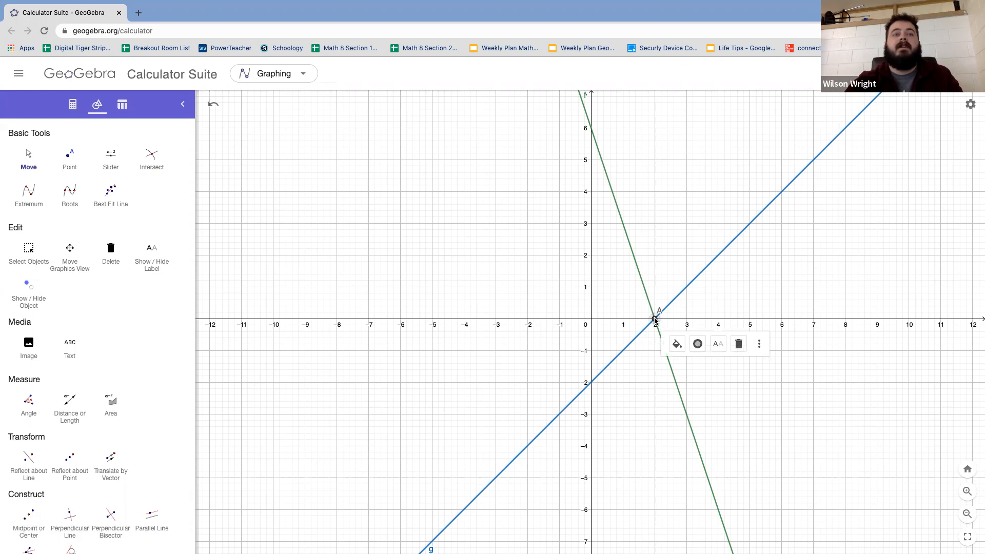
click(762, 345)
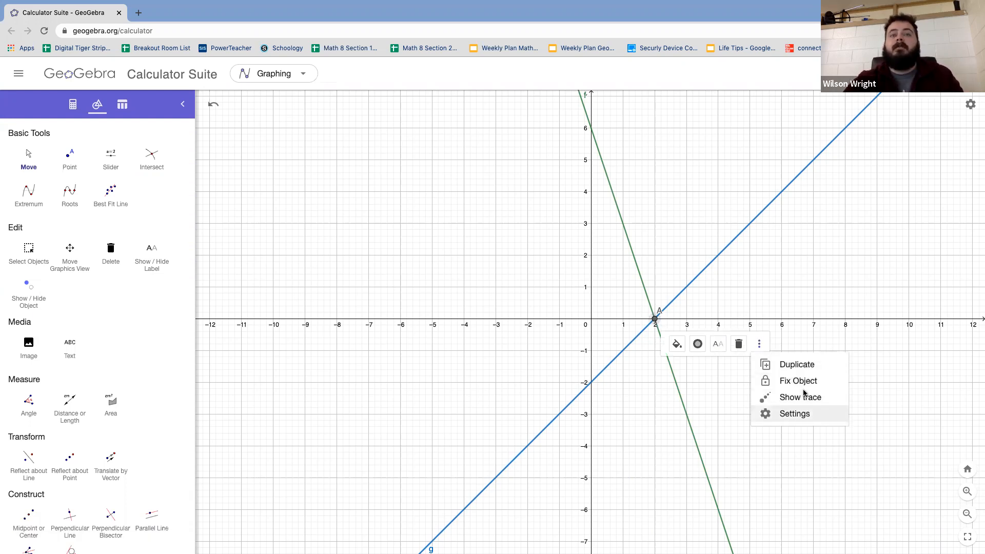
click(805, 413)
click(817, 249)
click(832, 270)
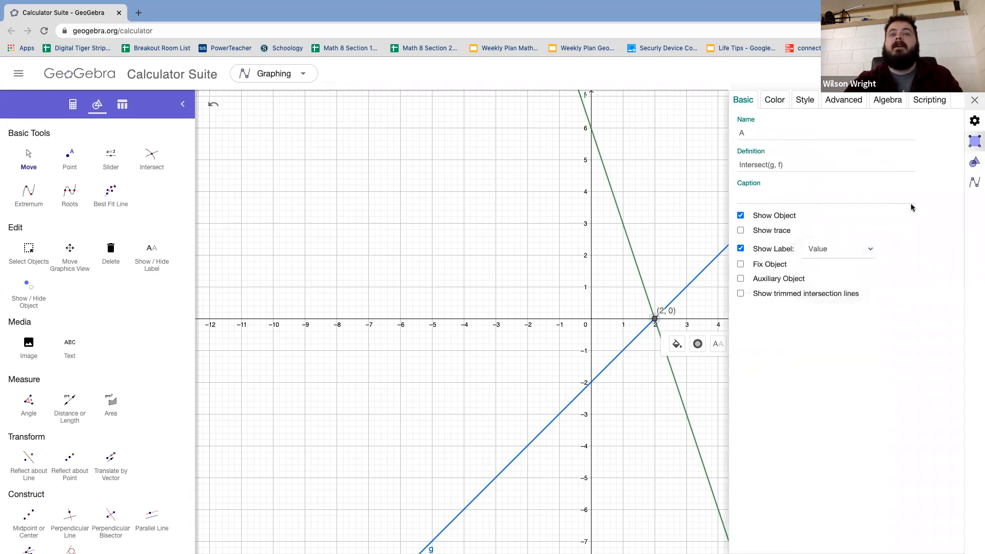
click(974, 101)
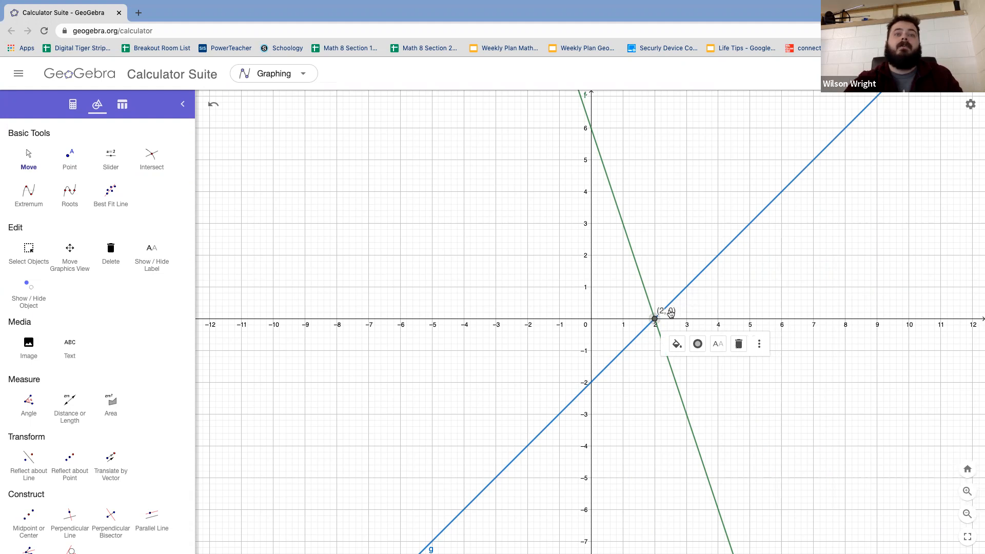
drag(677, 318, 681, 314)
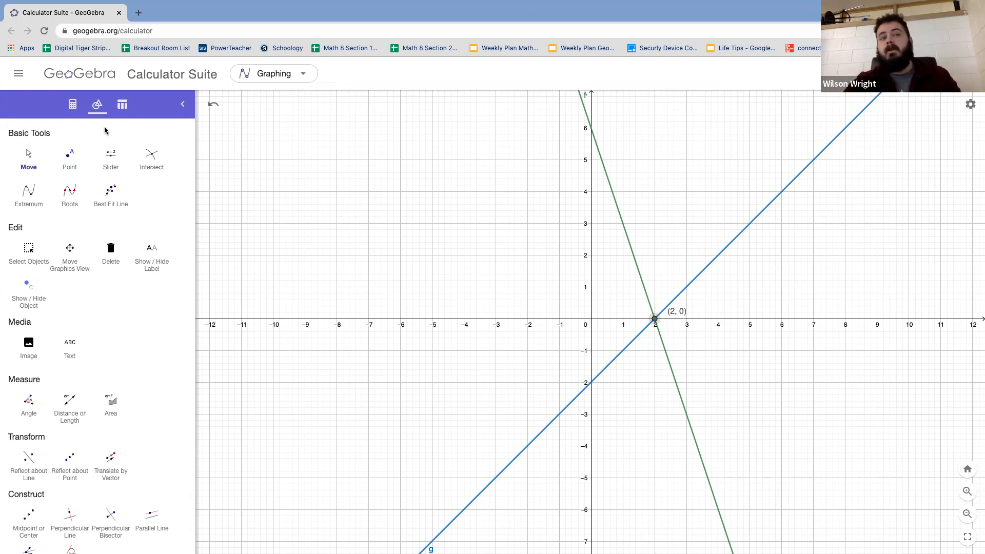
Step: Delete the equations y = −3x + 6 and y = x − 2 from the algebra list to empty the graph
click(71, 106)
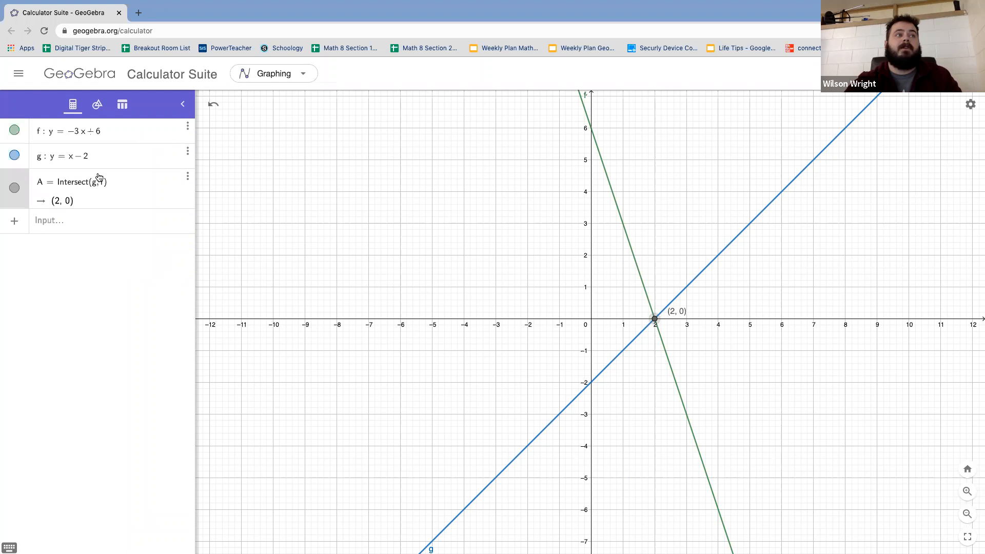
click(158, 133)
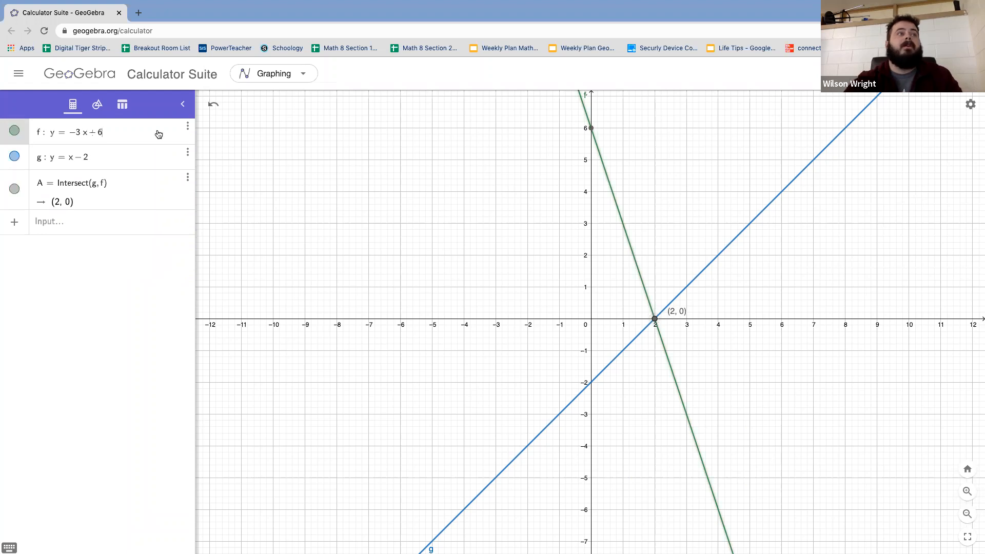
click(187, 127)
click(198, 177)
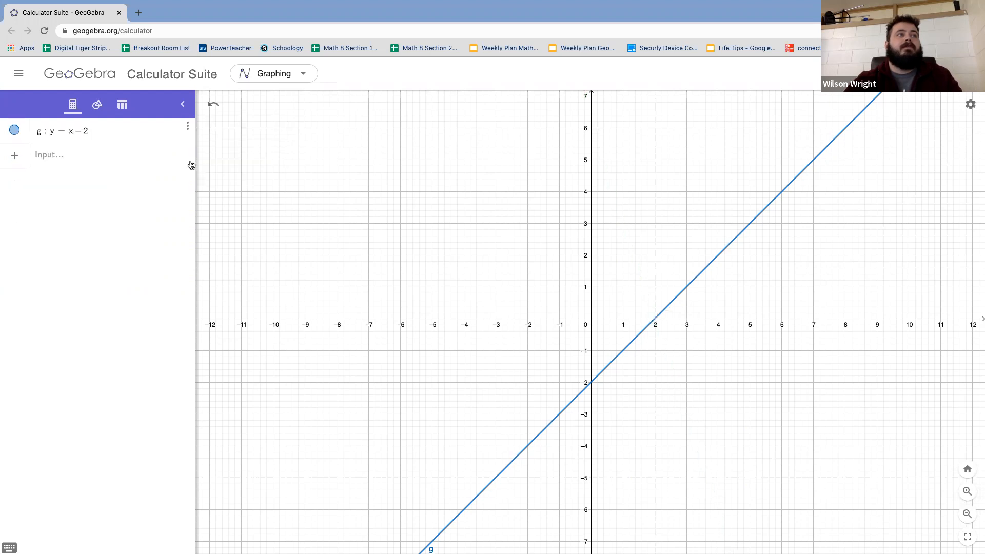
click(188, 126)
click(201, 176)
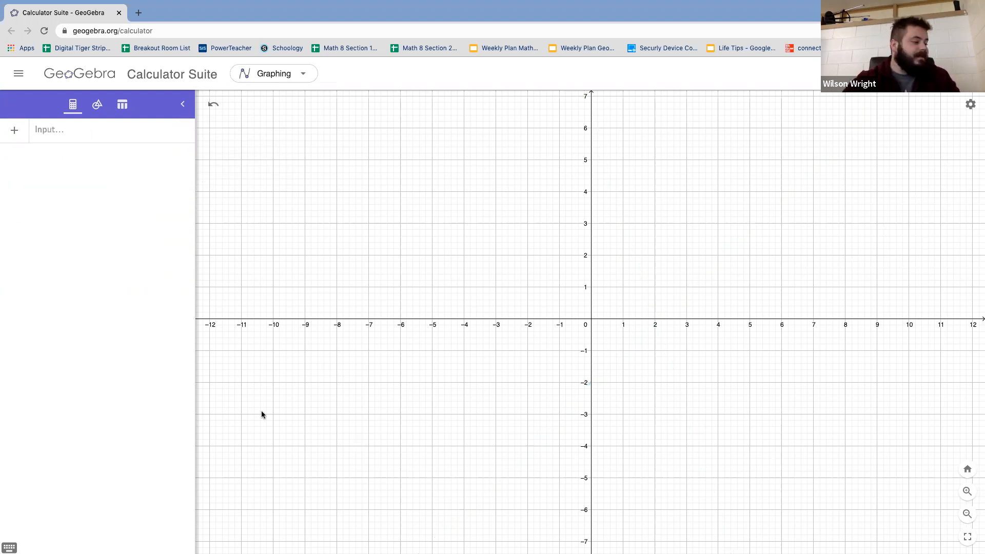
Step: Check problem 4 in the homework PDF and enter its first equation, y = 3x − 4, in GeoGebra's algebra input
key(ctrl+Left)
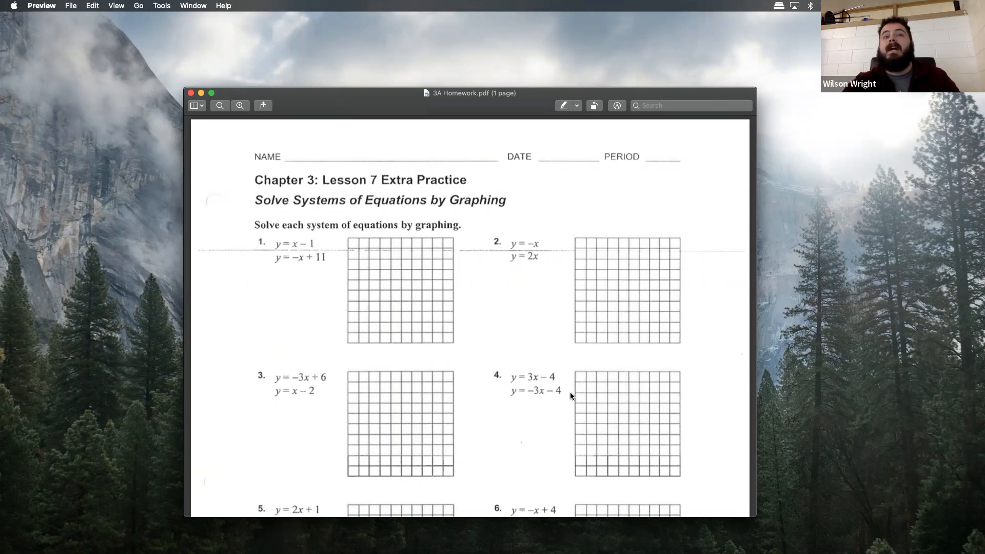
key(ctrl+Right)
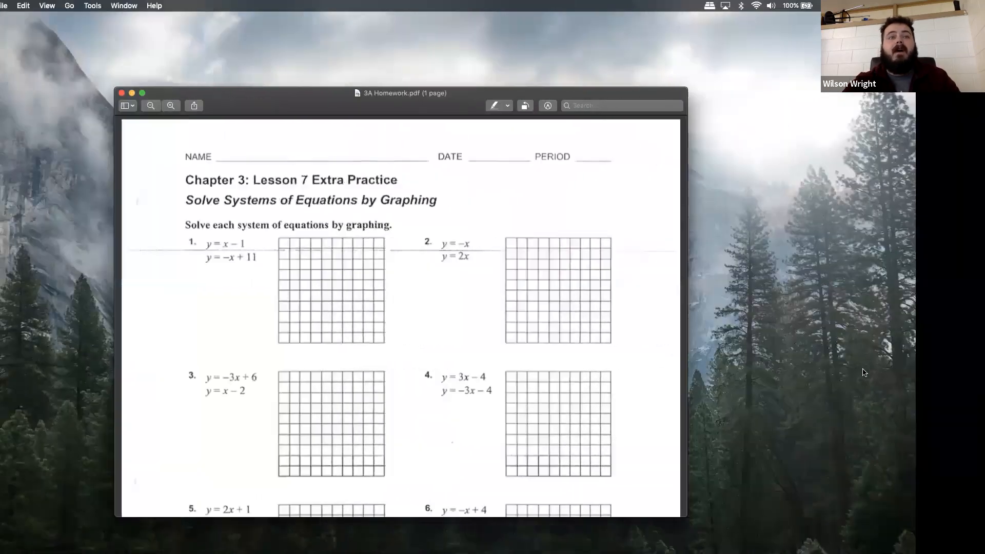
click(105, 135)
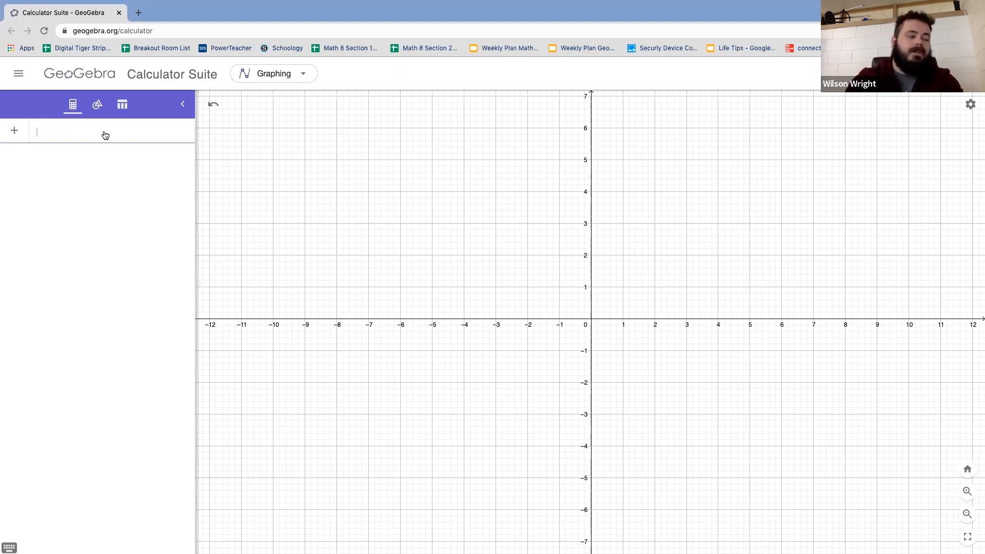
text(y)
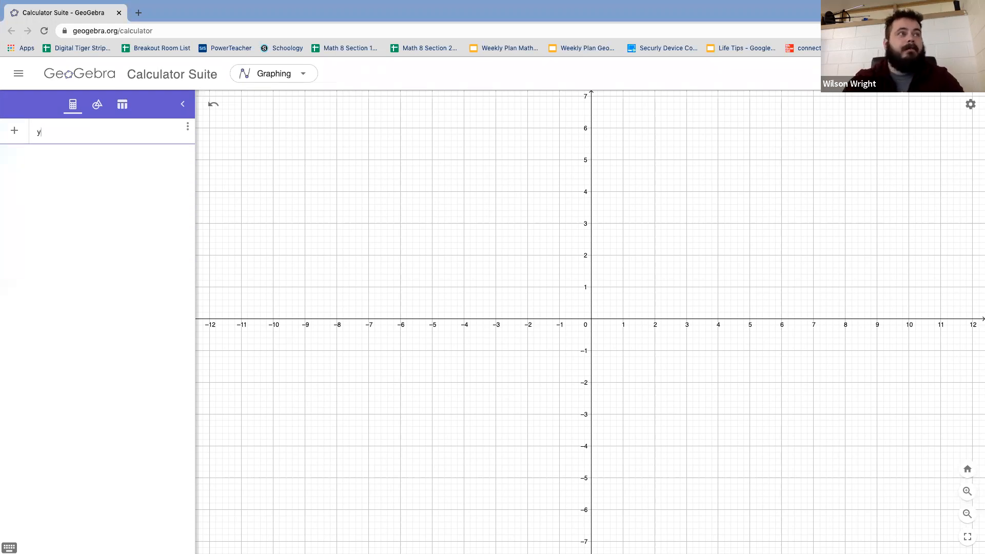
text(=3x)
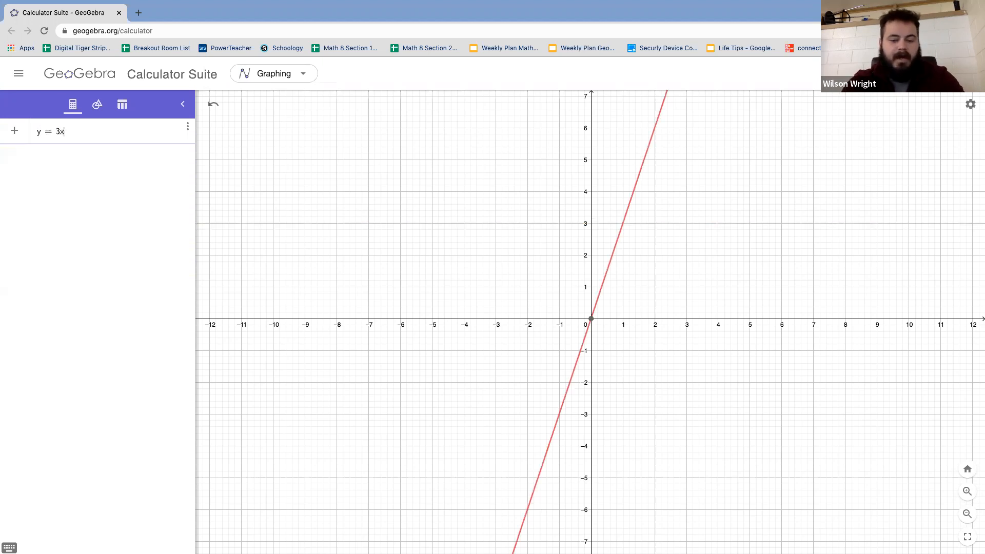
text(-4)
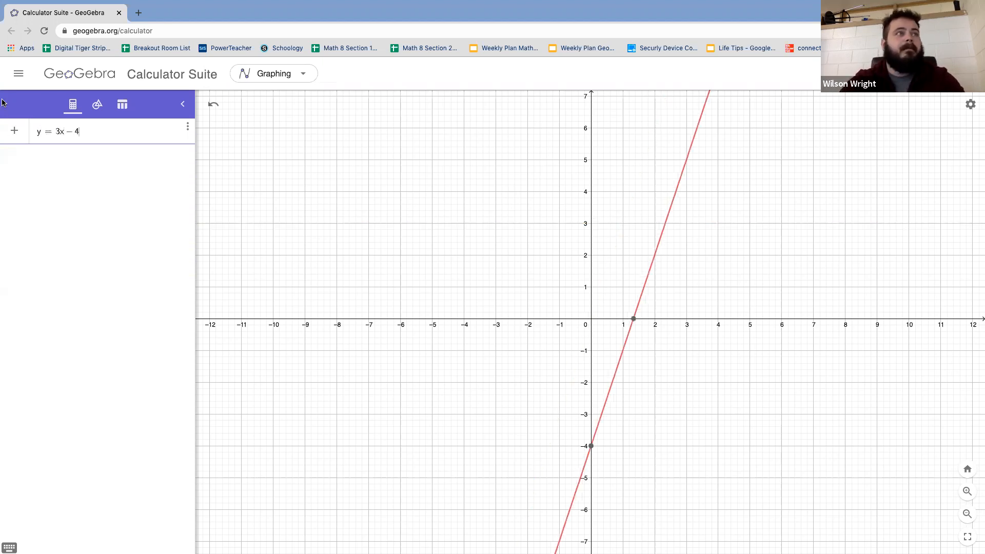
key(Return)
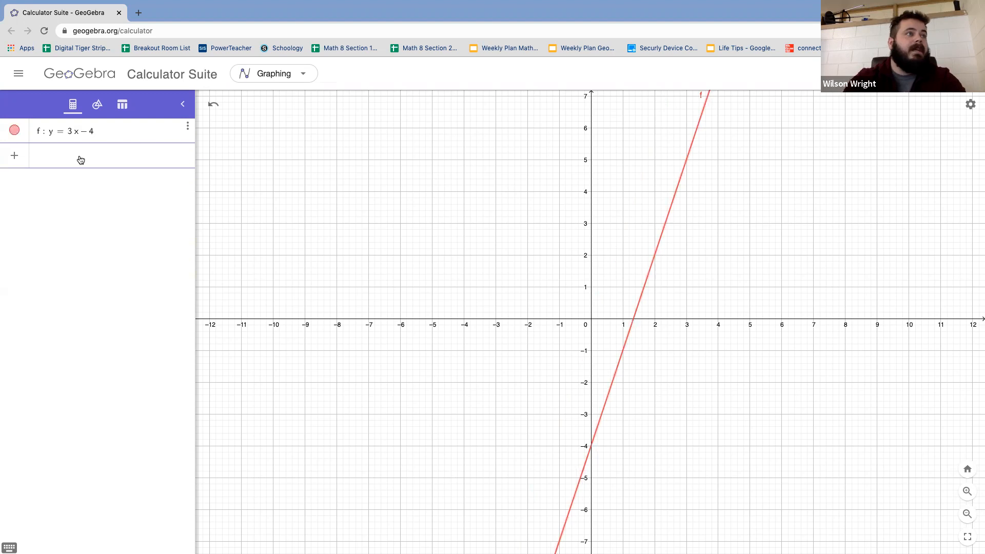
Step: Enter problem 4's second equation, y = −3x − 4, on the next algebra line
text(y=)
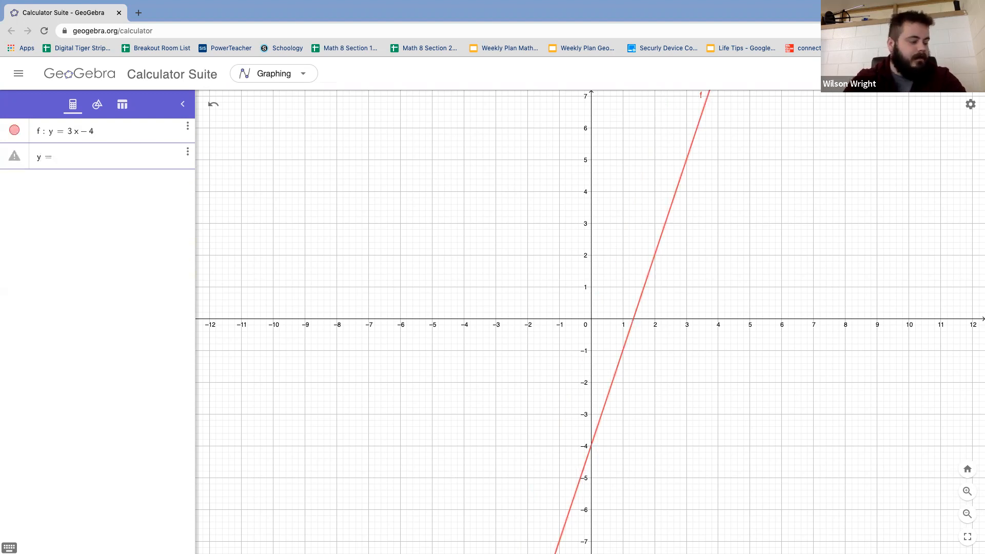
text(-3x)
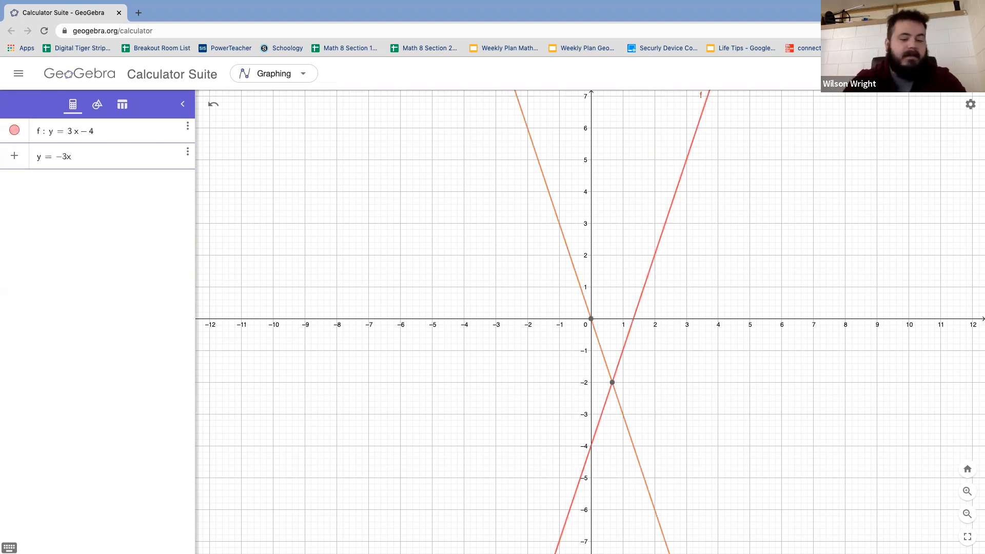
text(-4)
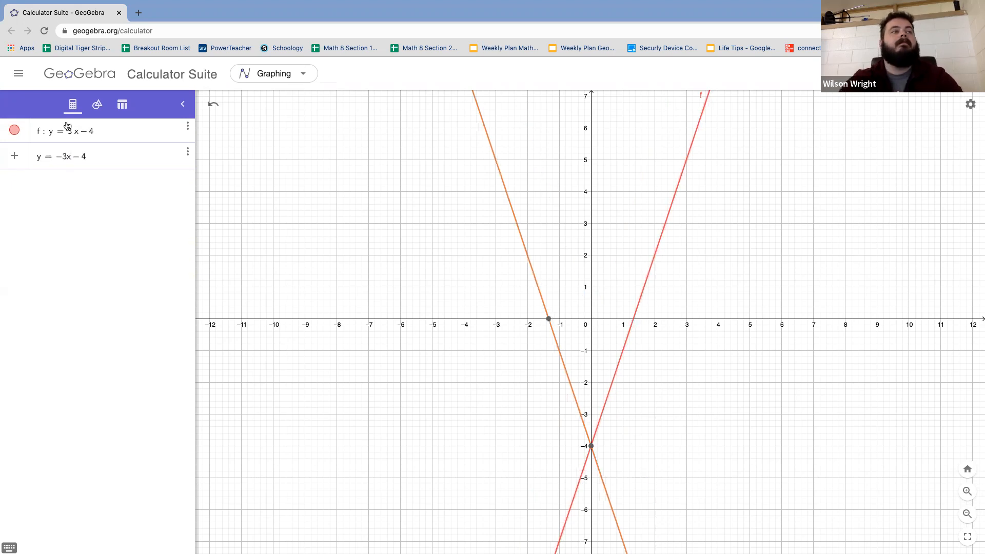
Step: Mark the crossing of the lines y = 3x − 4 and y = −3x − 4 with the Intersect tool
click(97, 105)
click(147, 157)
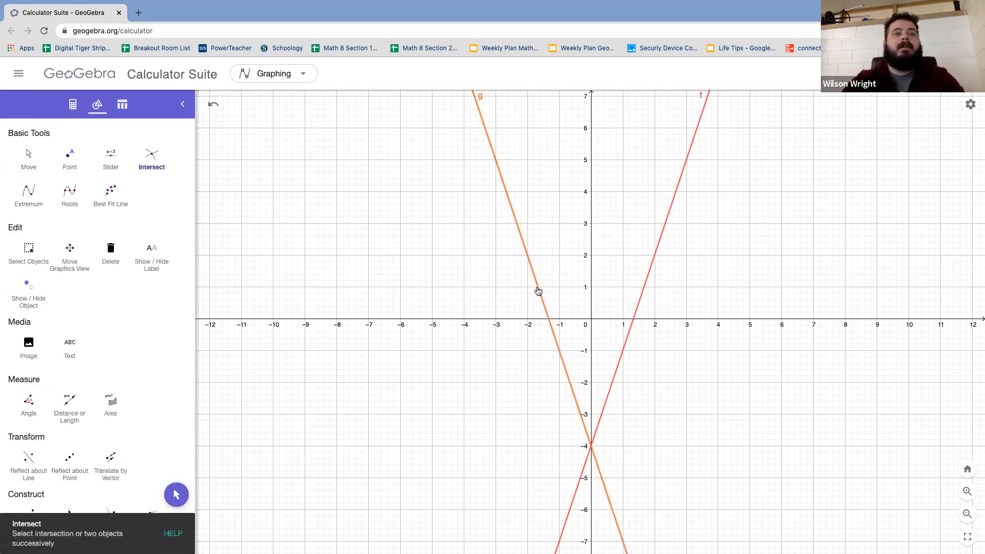
click(642, 294)
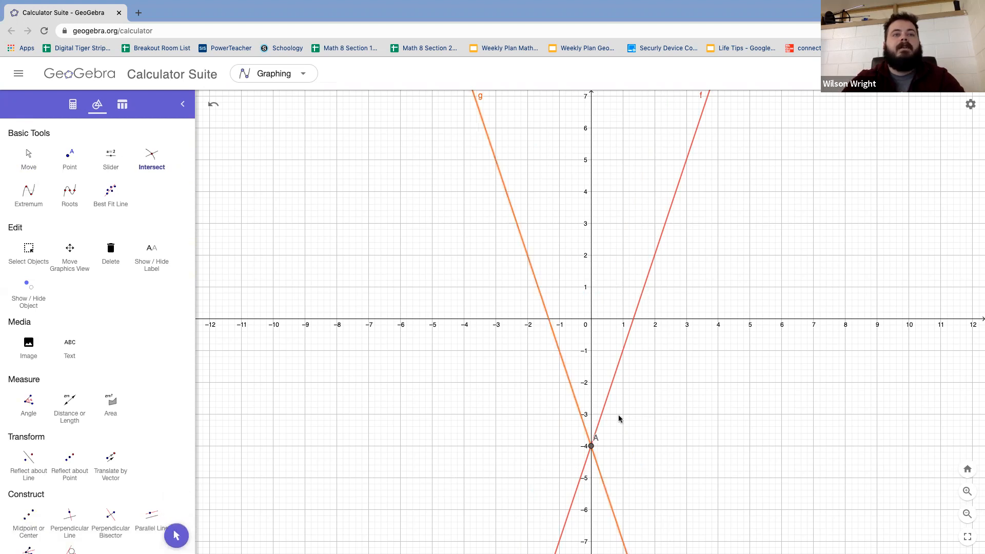
Step: Make the label of problem 4's intersection point show its value, close the settings, and shift the label away from the point
click(29, 158)
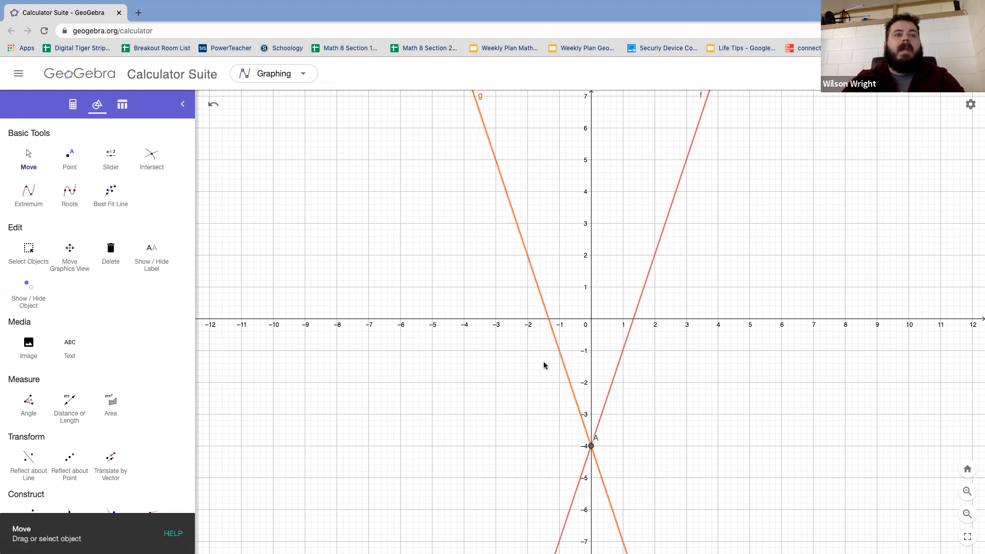
click(592, 447)
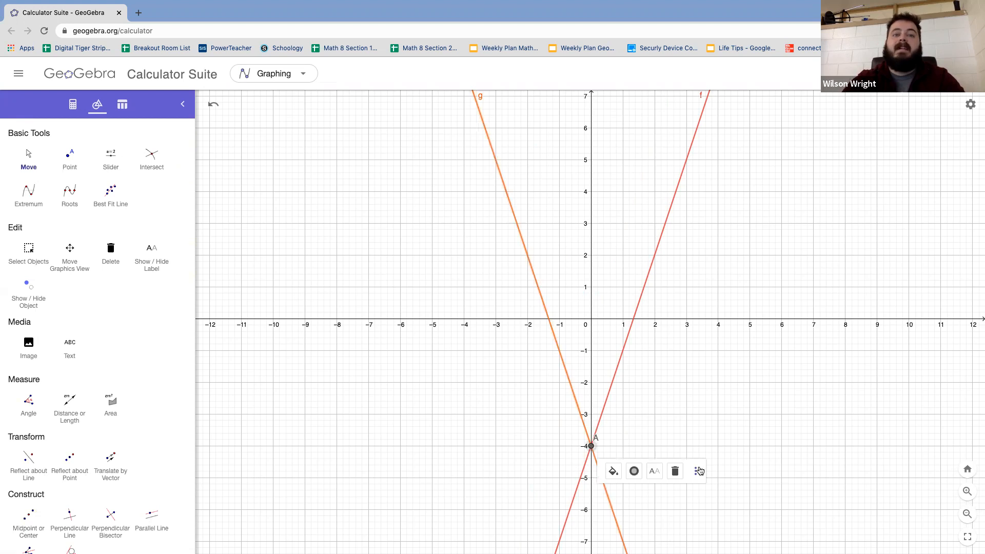
click(699, 471)
click(744, 541)
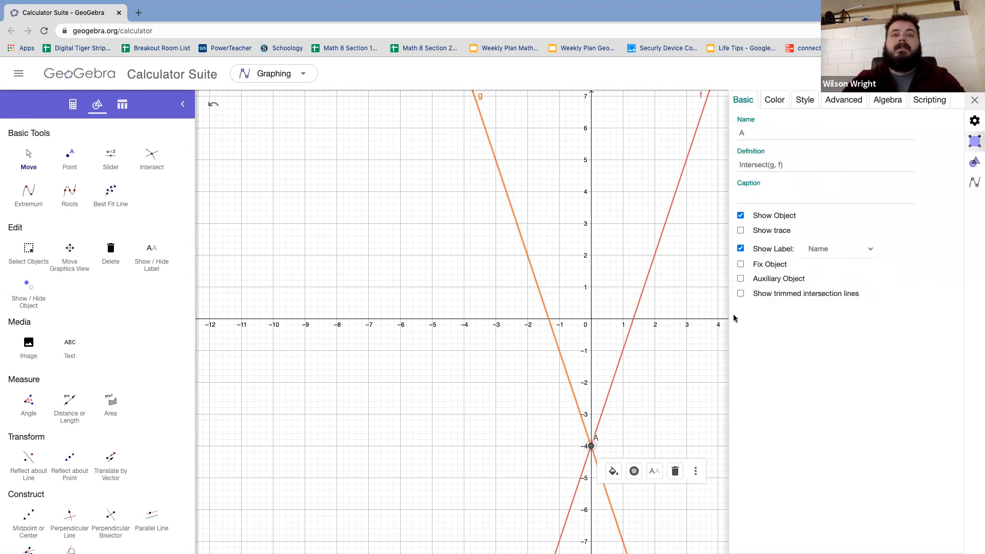
click(818, 249)
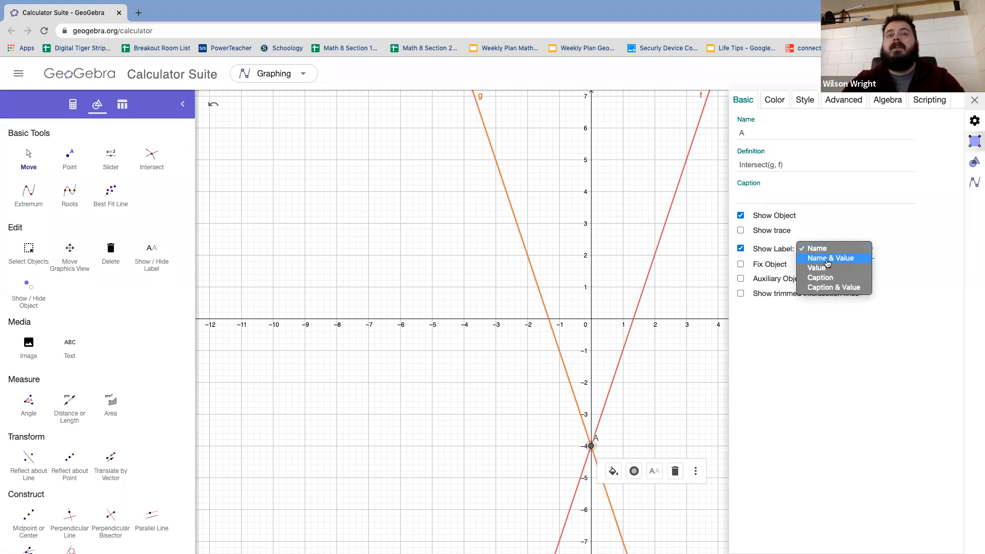
click(830, 269)
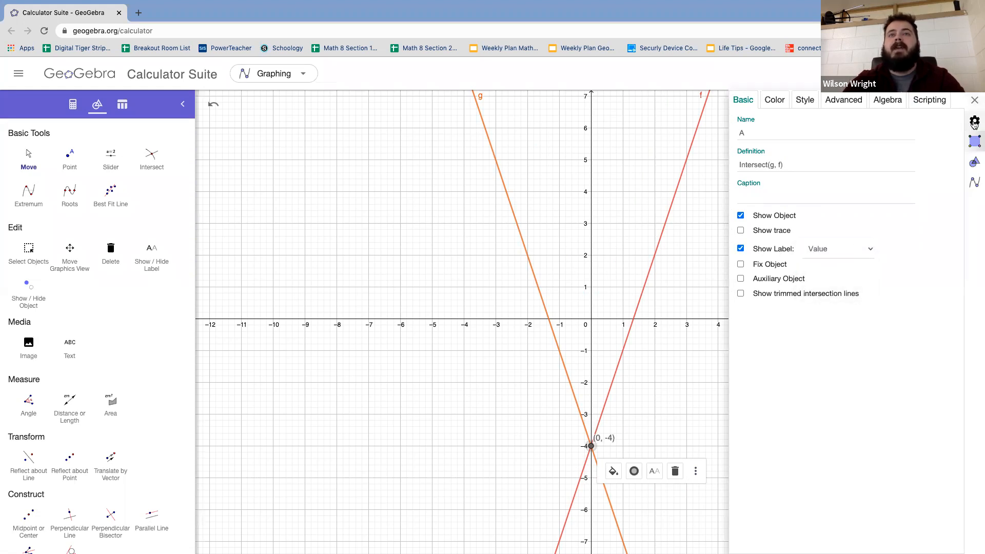
click(975, 101)
drag(611, 439, 616, 444)
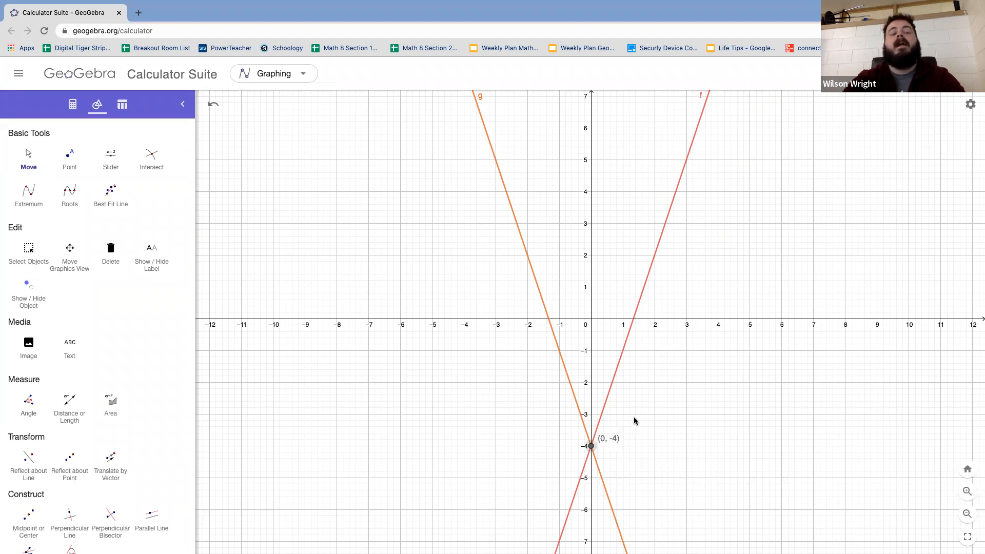